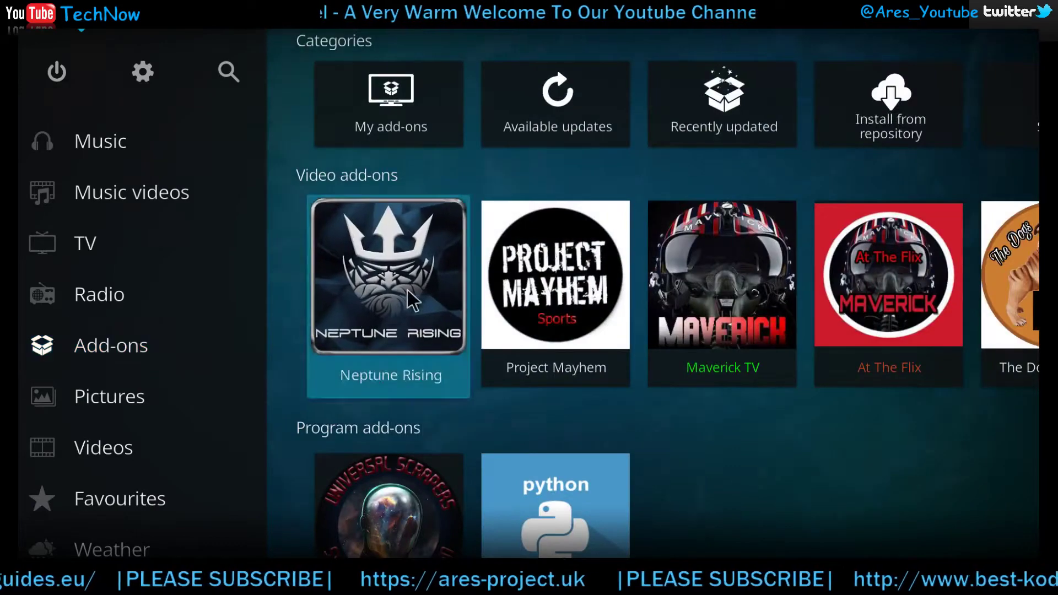
scroll(935, 254, "down", 2)
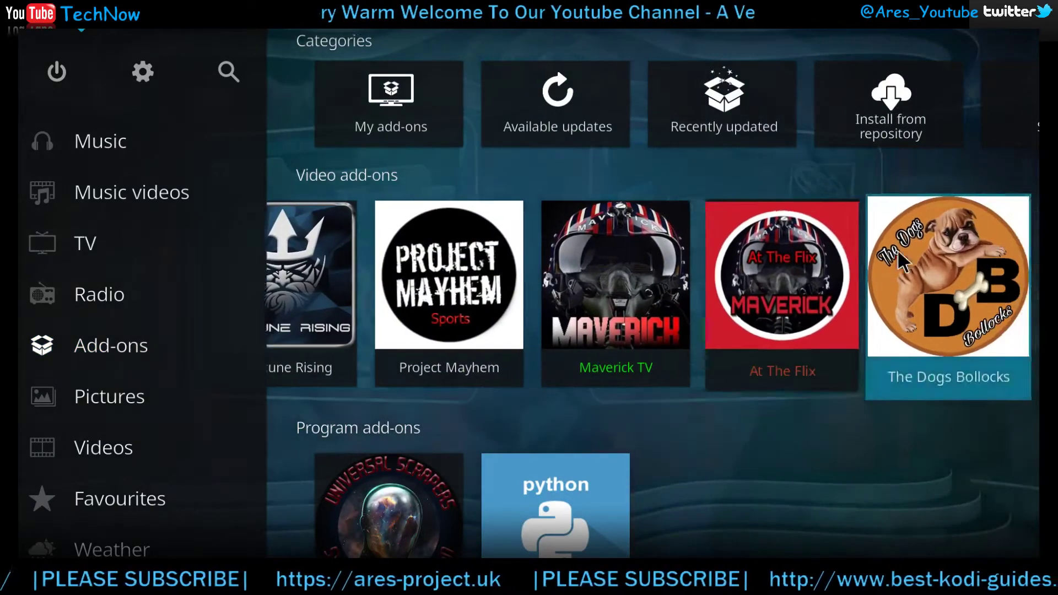
scroll(901, 271, "up", 2)
scroll(901, 271, "up", 2)
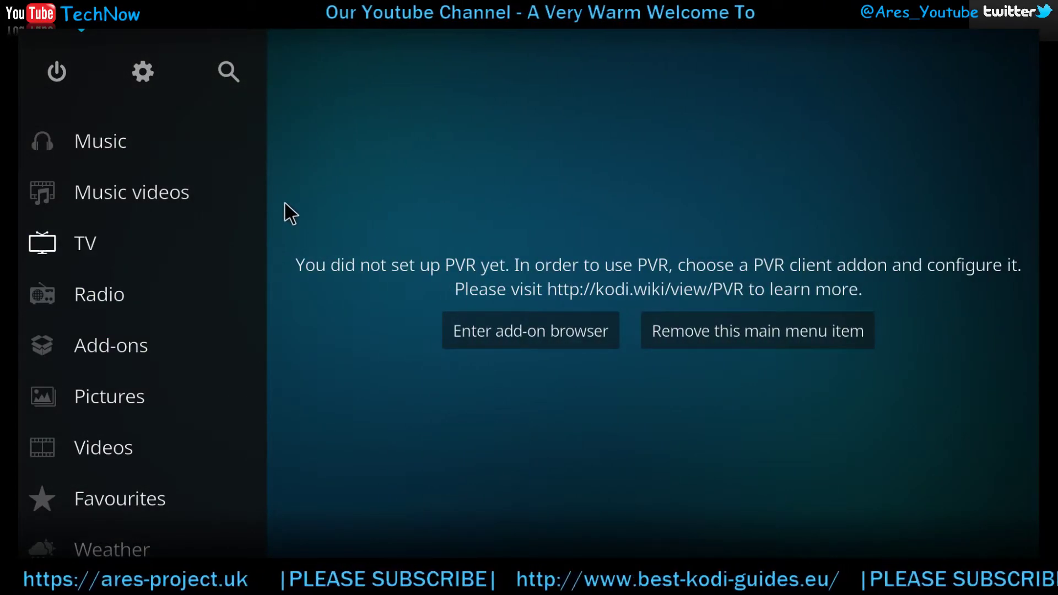
left_click(146, 78)
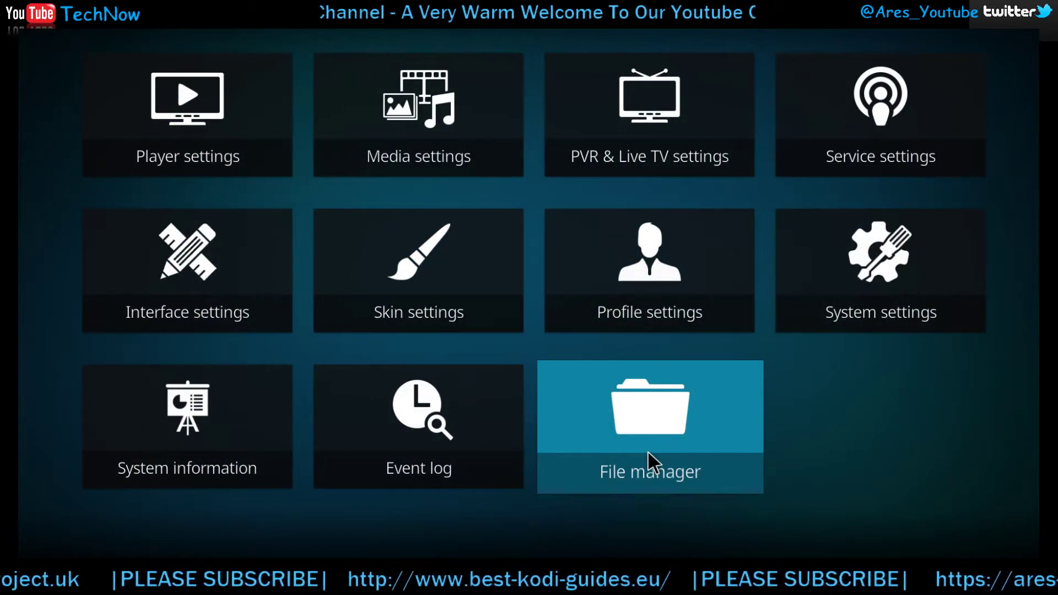
left_click(647, 451)
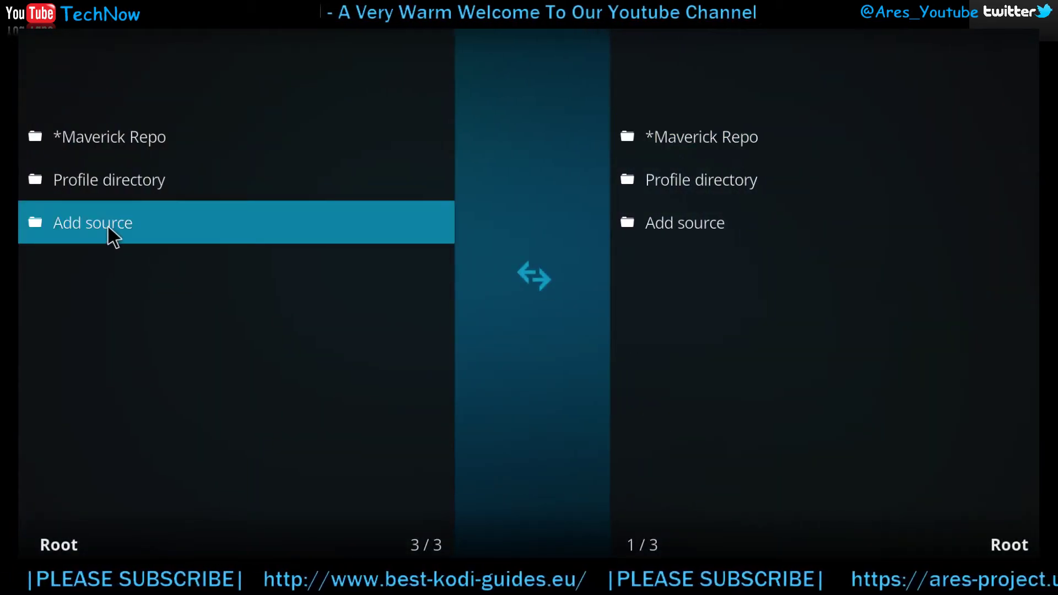
left_click(108, 227)
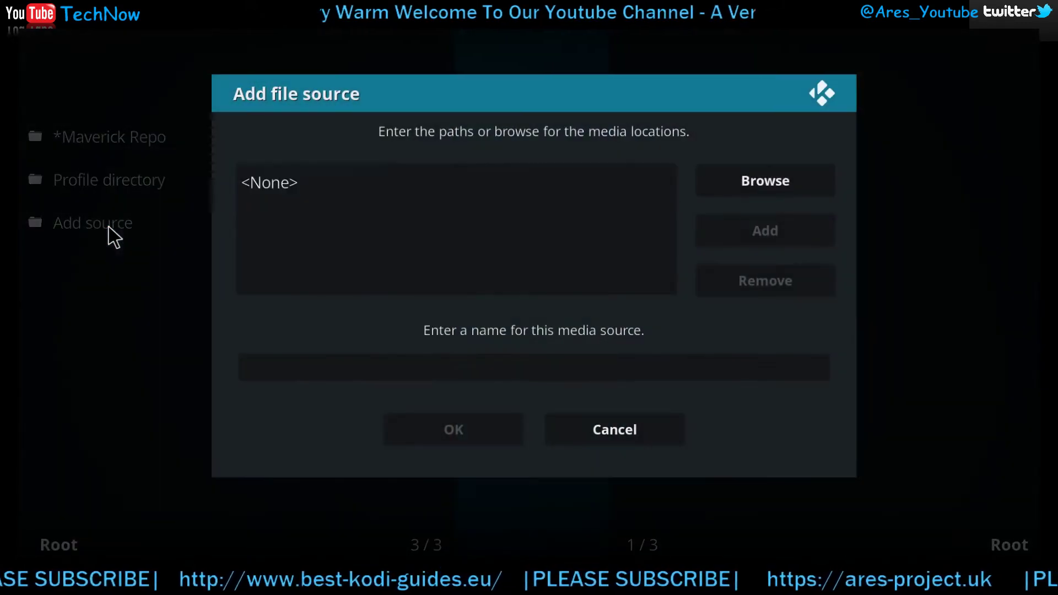
left_click(280, 188)
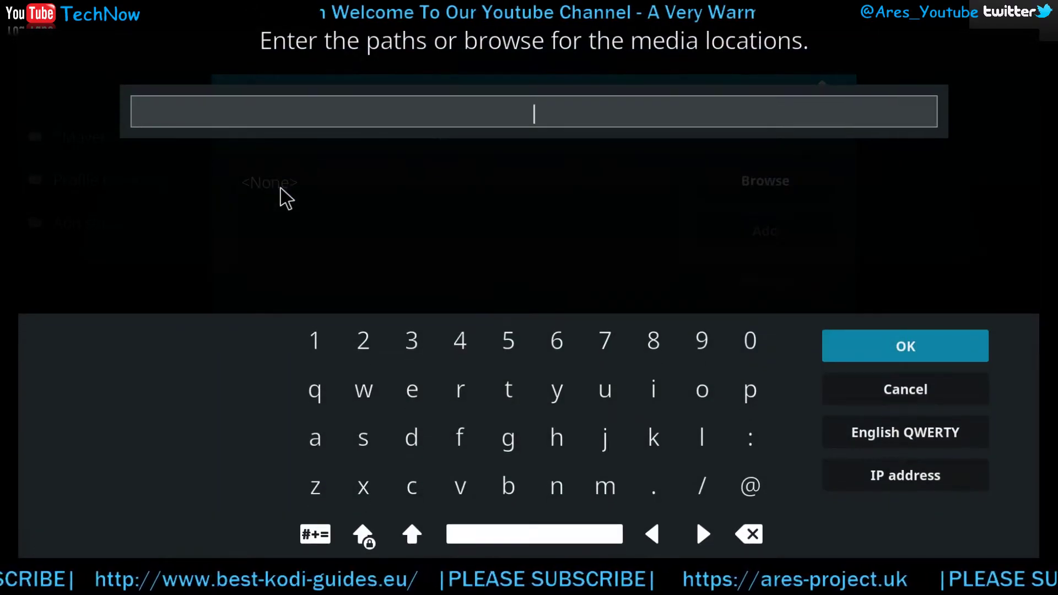
type("http://repo.mrblamo.xyz")
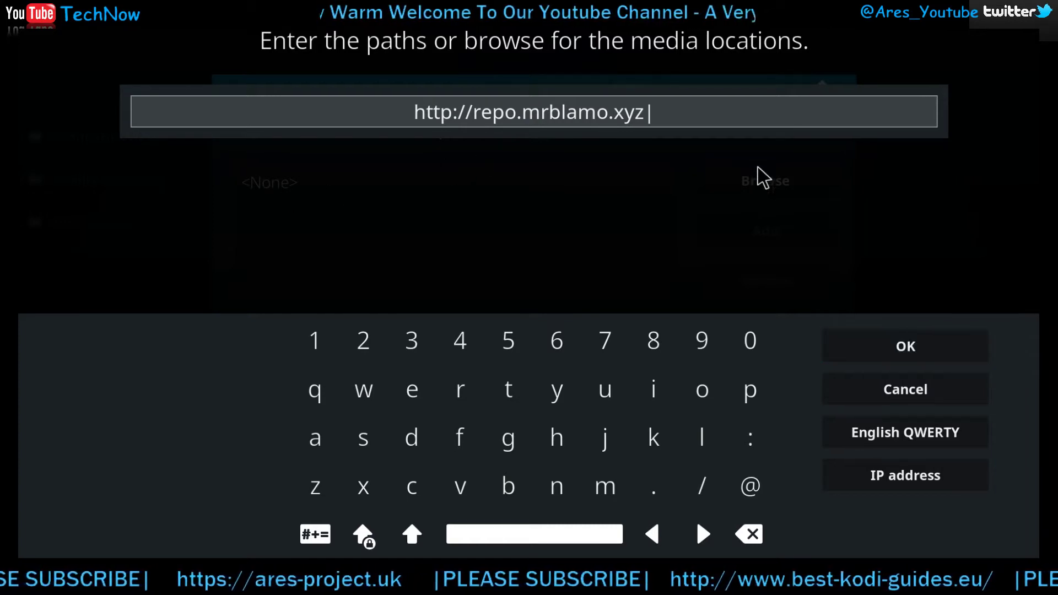
left_click(920, 358)
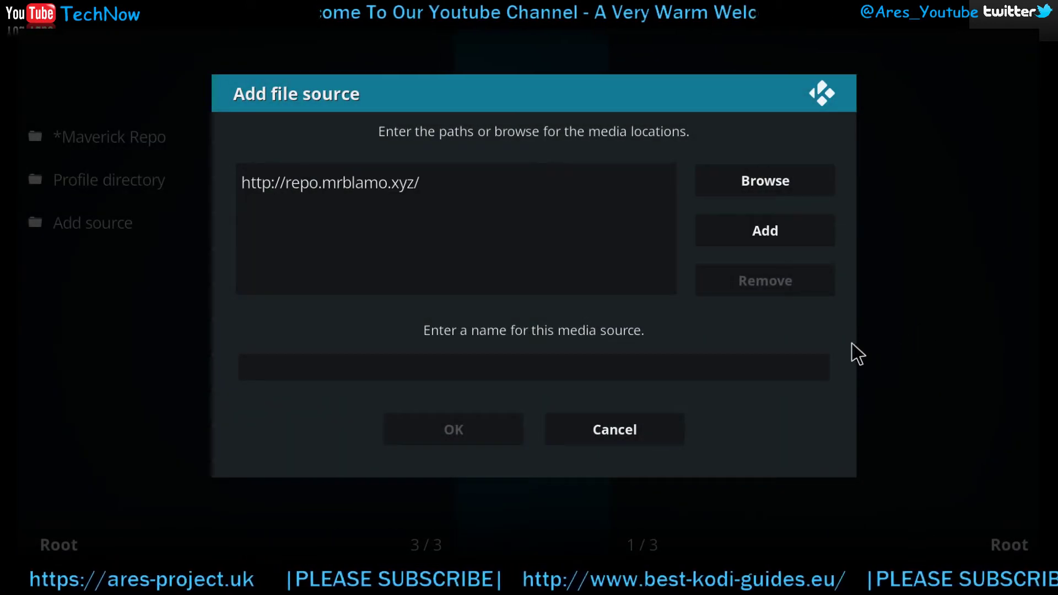
Name the media source *MrBlamo Repo, save it and return to the home screen.
left_click(633, 367)
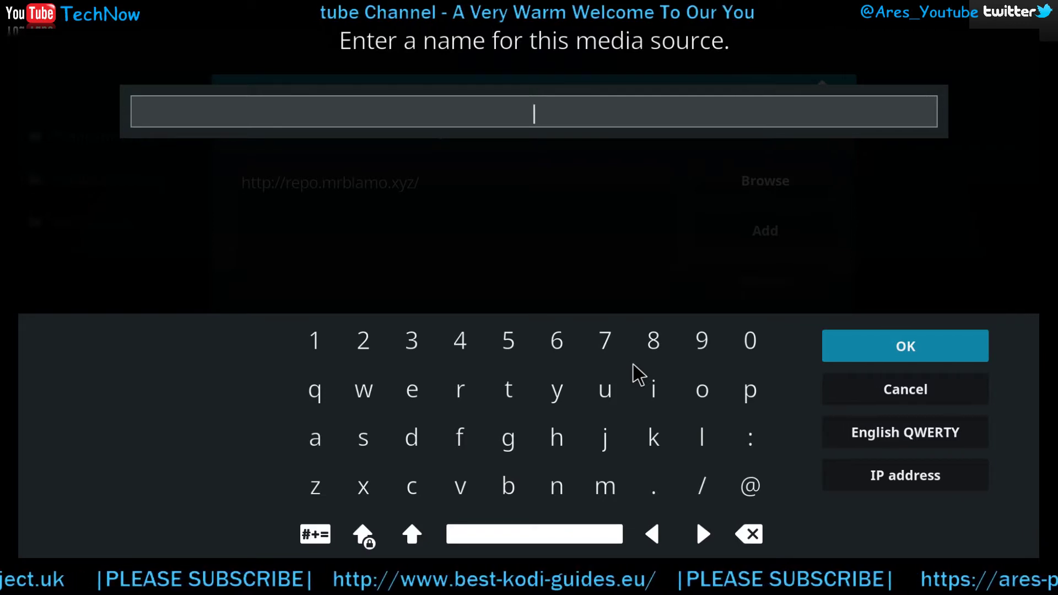
type("*")
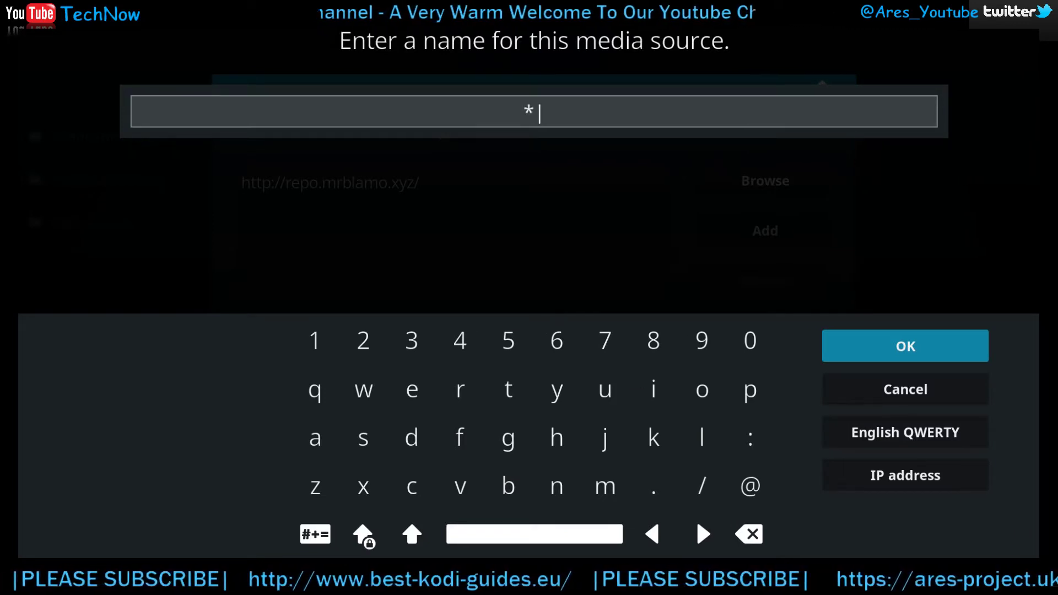
type("MrBlamo Repo")
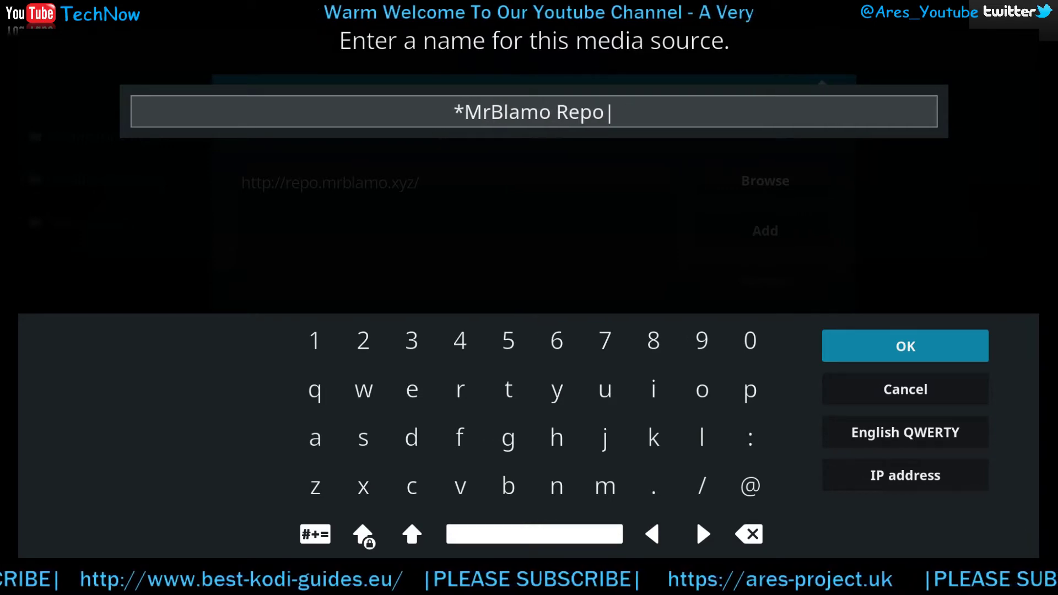
left_click(915, 356)
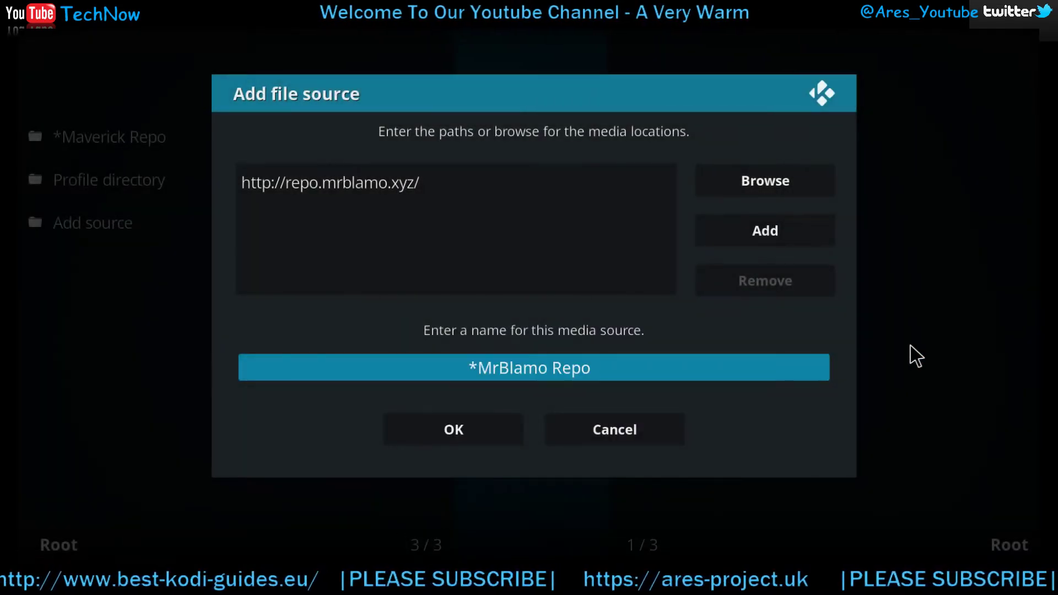
left_click(482, 428)
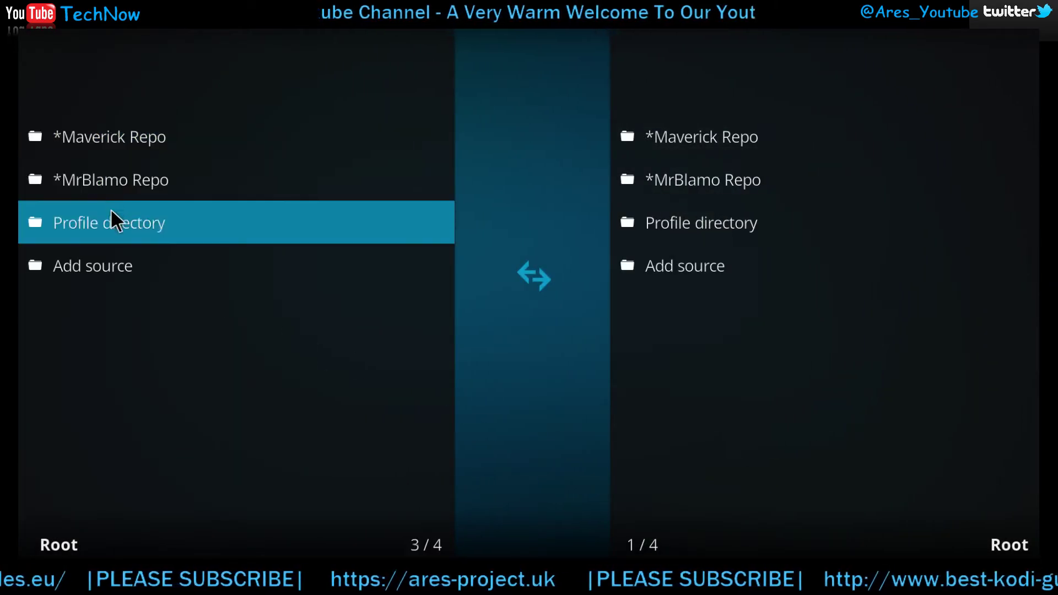
right_click(313, 370)
right_click(315, 370)
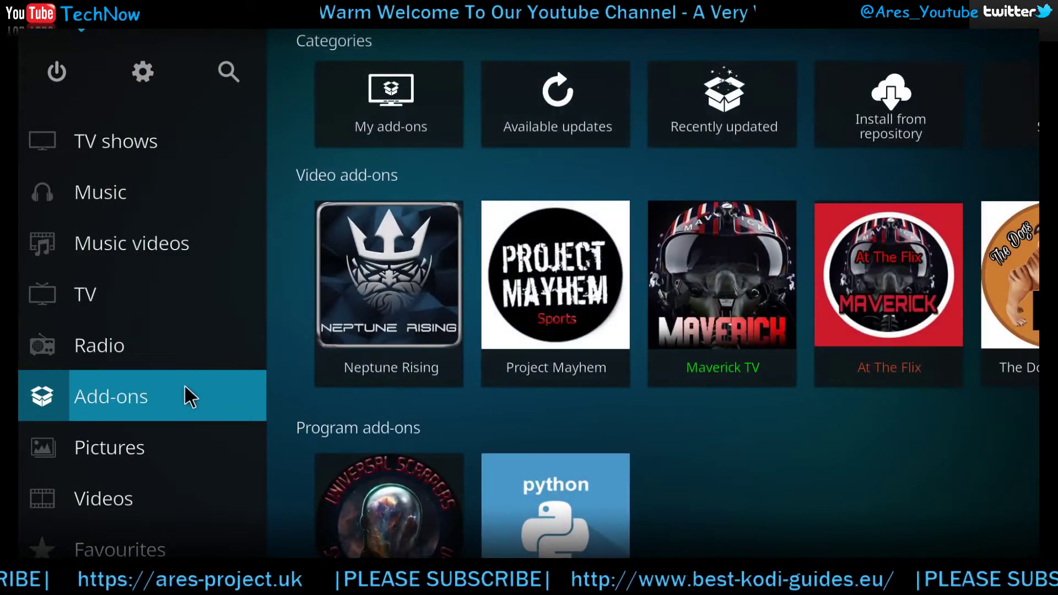
Install repository.blamo-0.1.1.zip from the *MrBlamo Repo source using the add-on browser.
left_click(186, 385)
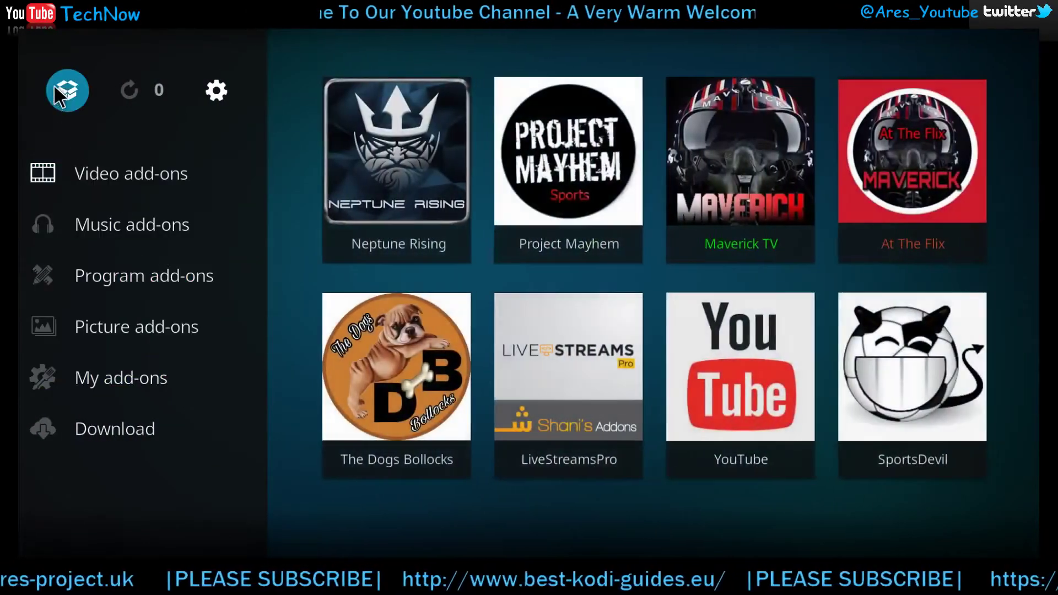
left_click(75, 95)
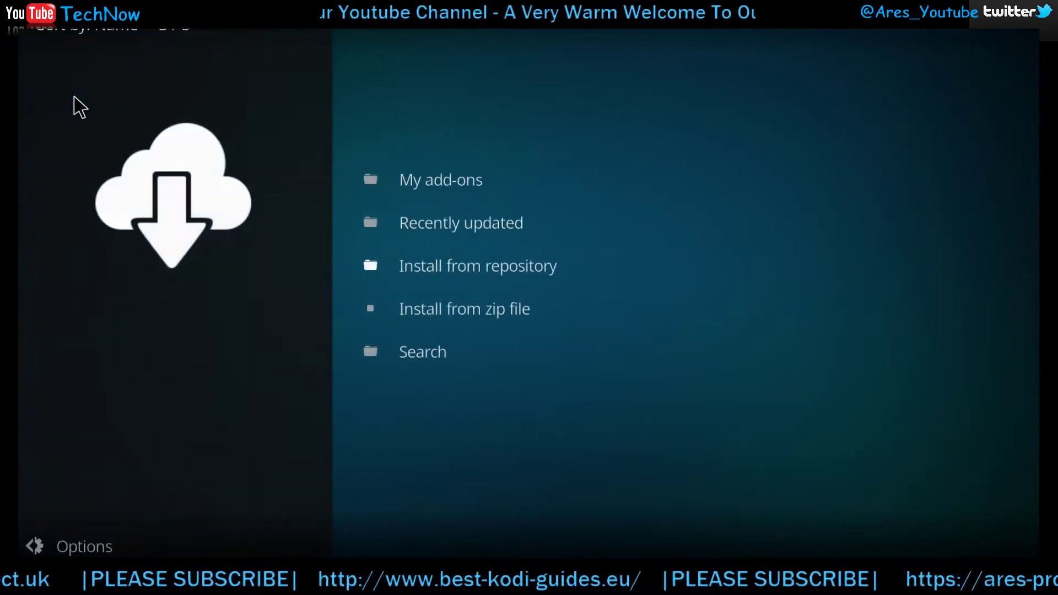
left_click(513, 302)
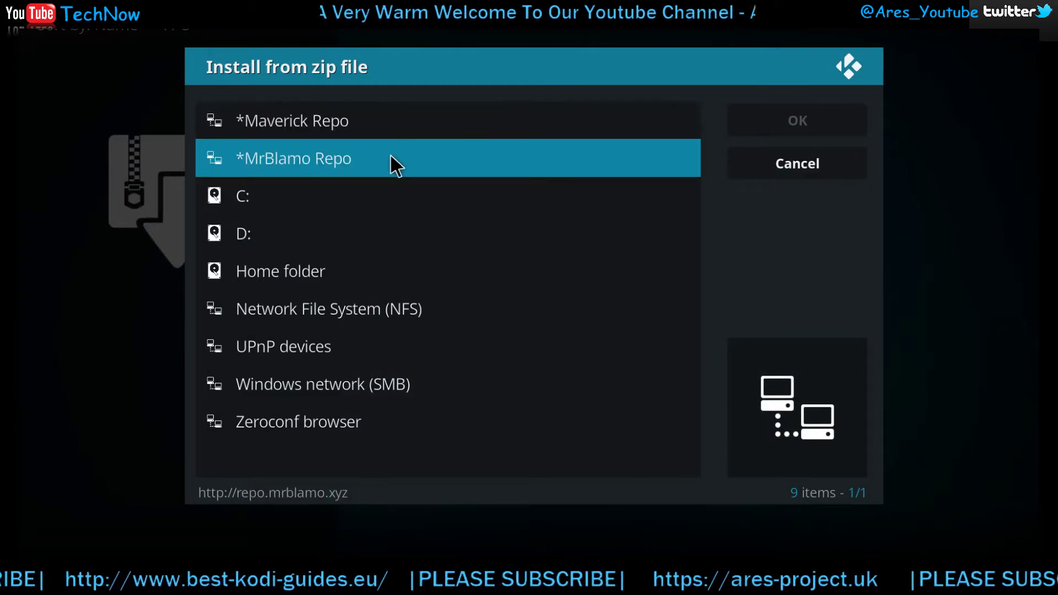
left_click(390, 156)
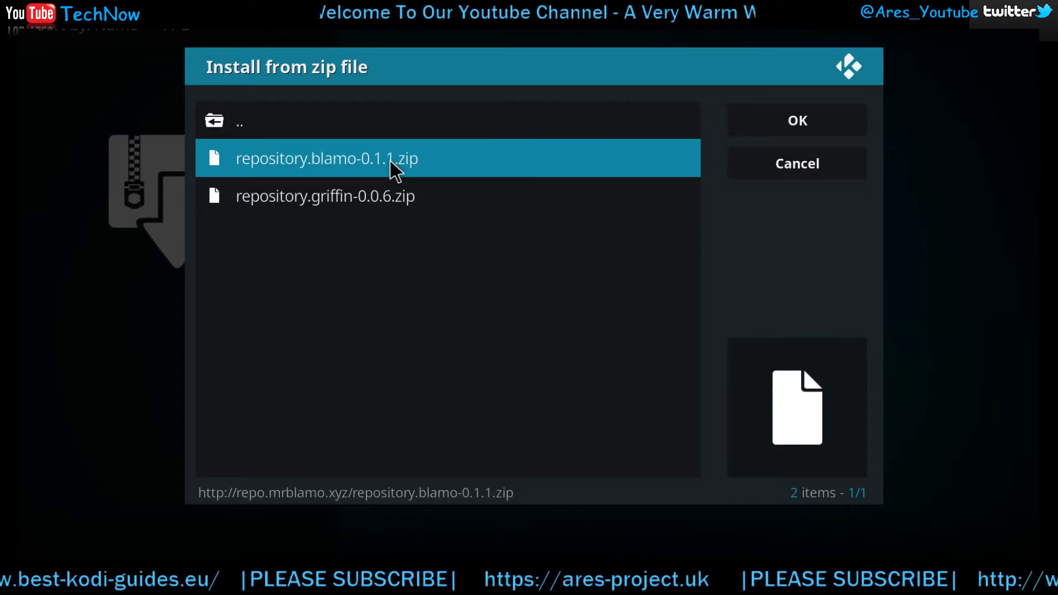
left_click(431, 159)
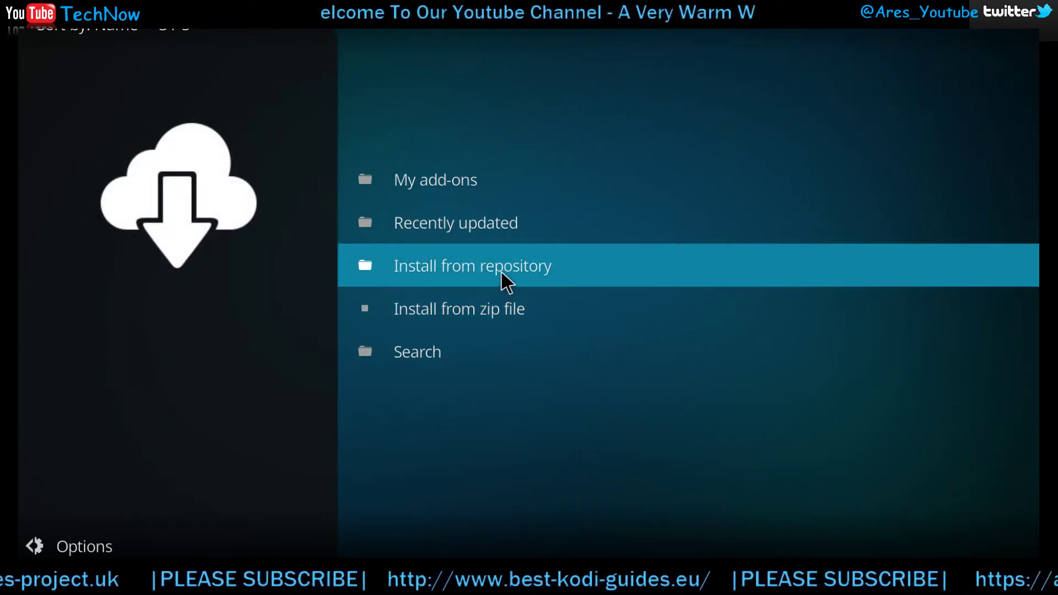
Install the Chocolate Salty Balls video add-on from the Blamo Repo.
left_click(501, 270)
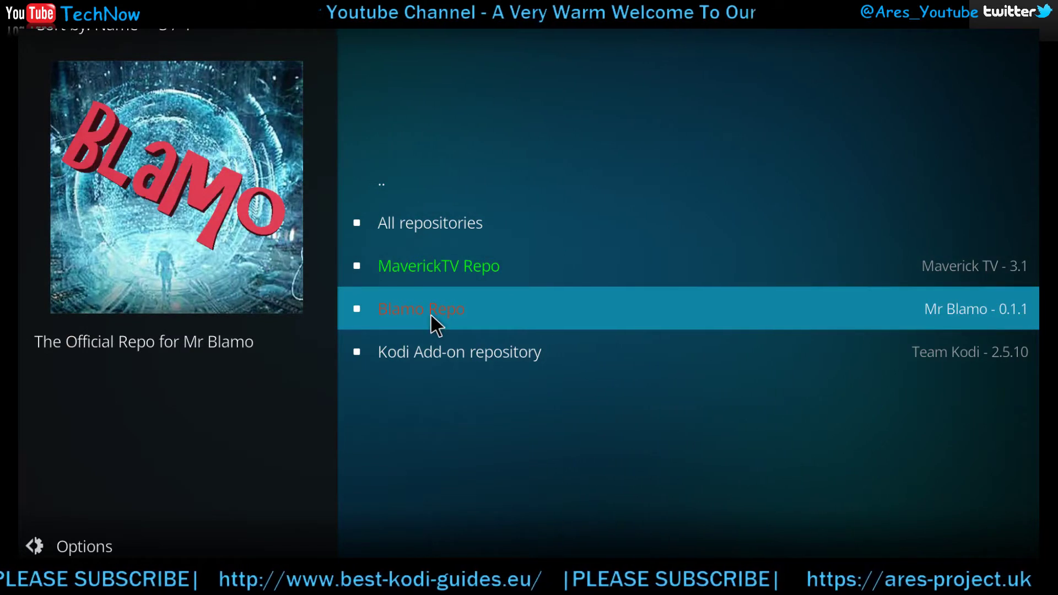
left_click(431, 314)
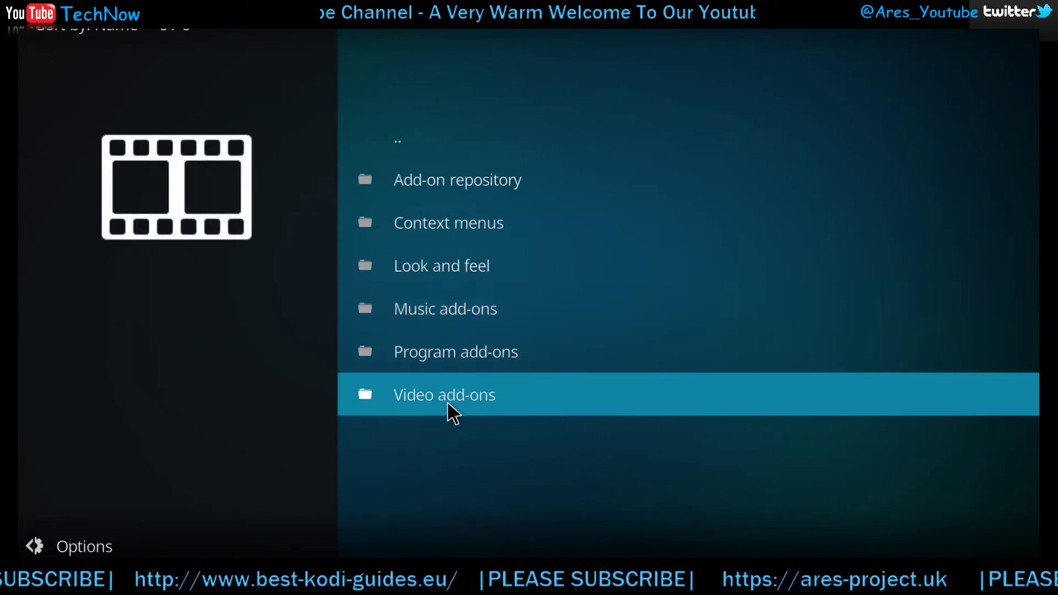
left_click(450, 397)
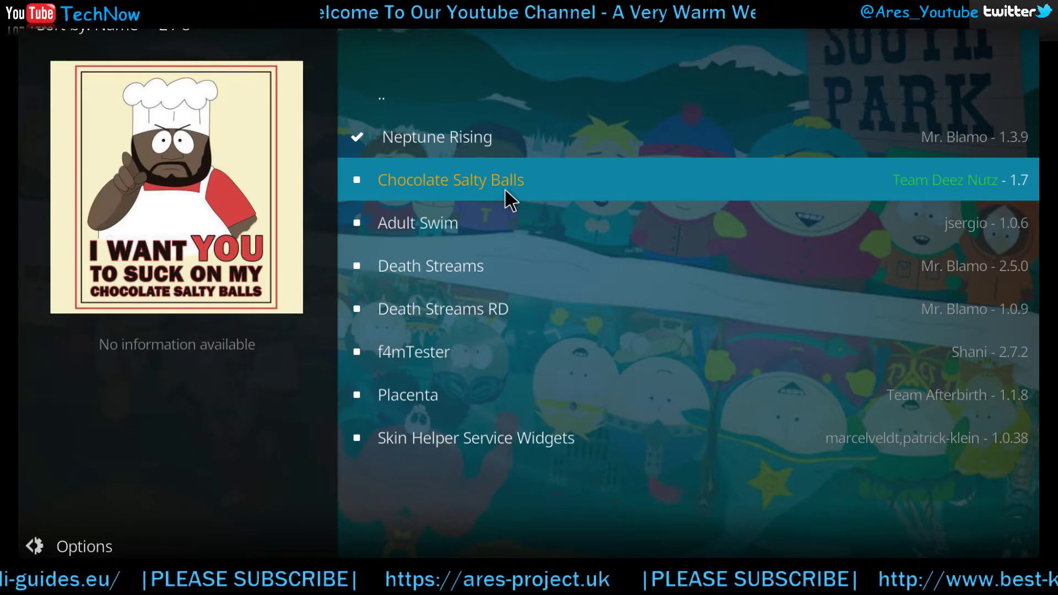
left_click(505, 187)
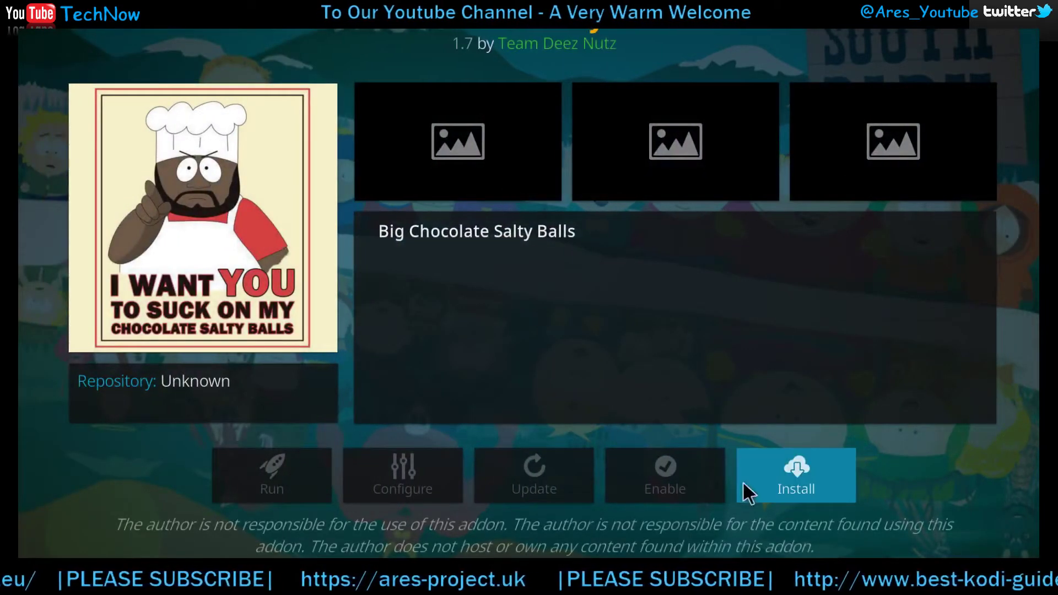
left_click(822, 472)
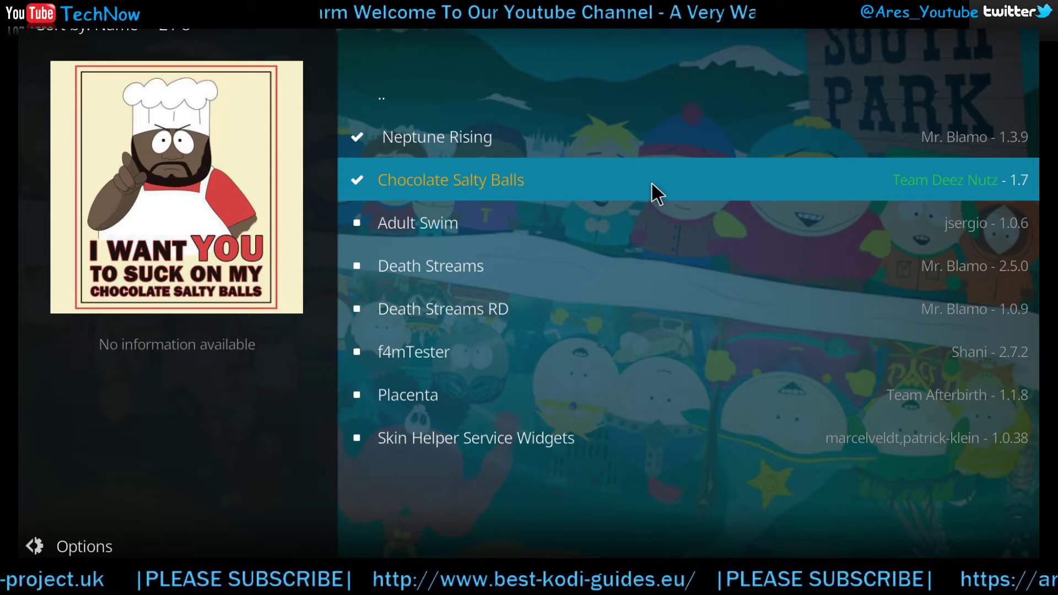
Open the Chocolate Salty Balls add-on and look through its full list of cartoon shows.
left_click(652, 181)
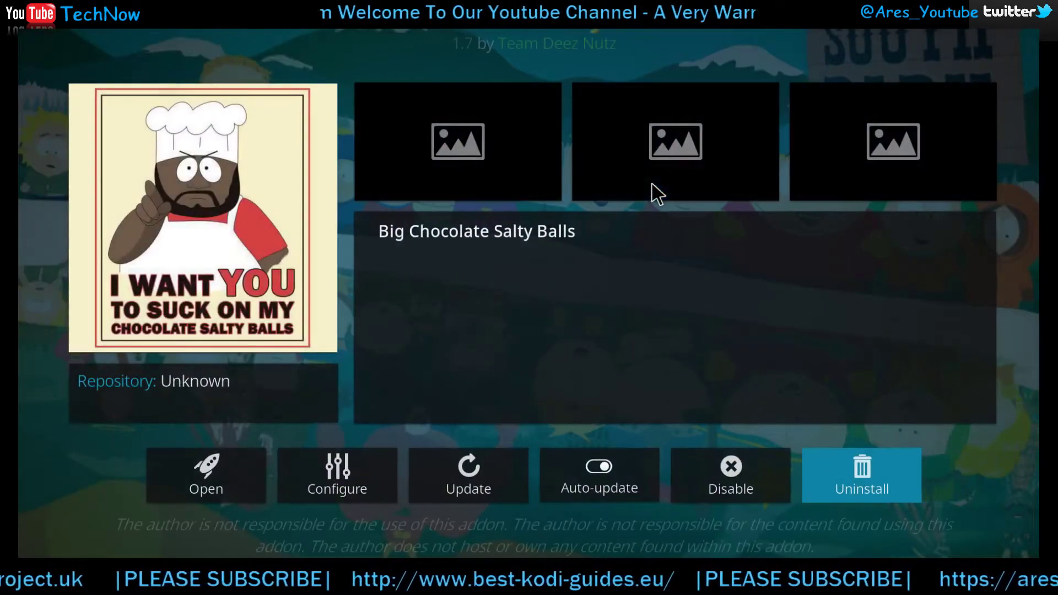
left_click(204, 472)
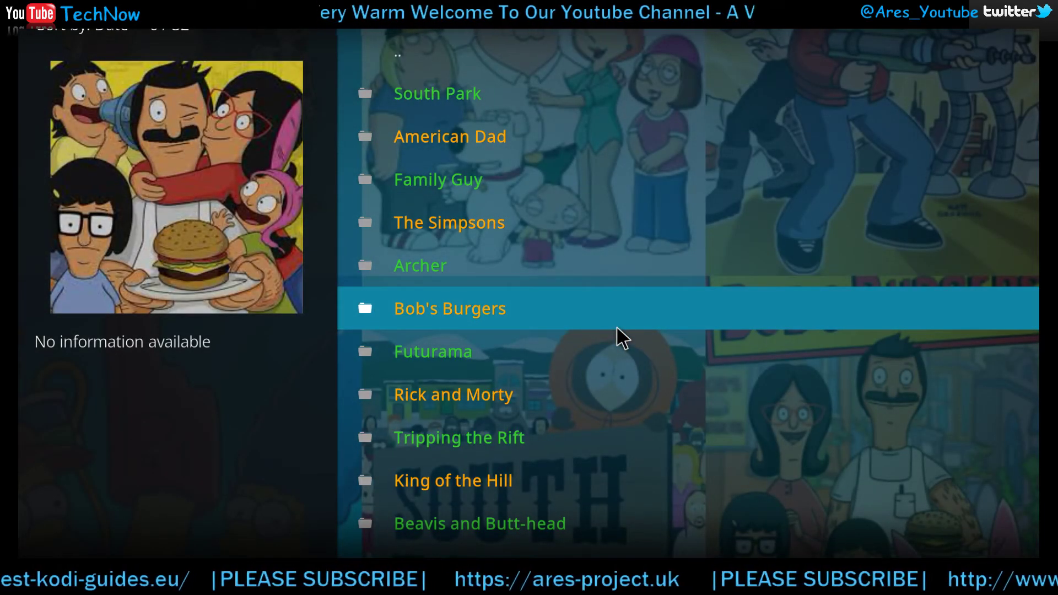
scroll(616, 325, "down", 5)
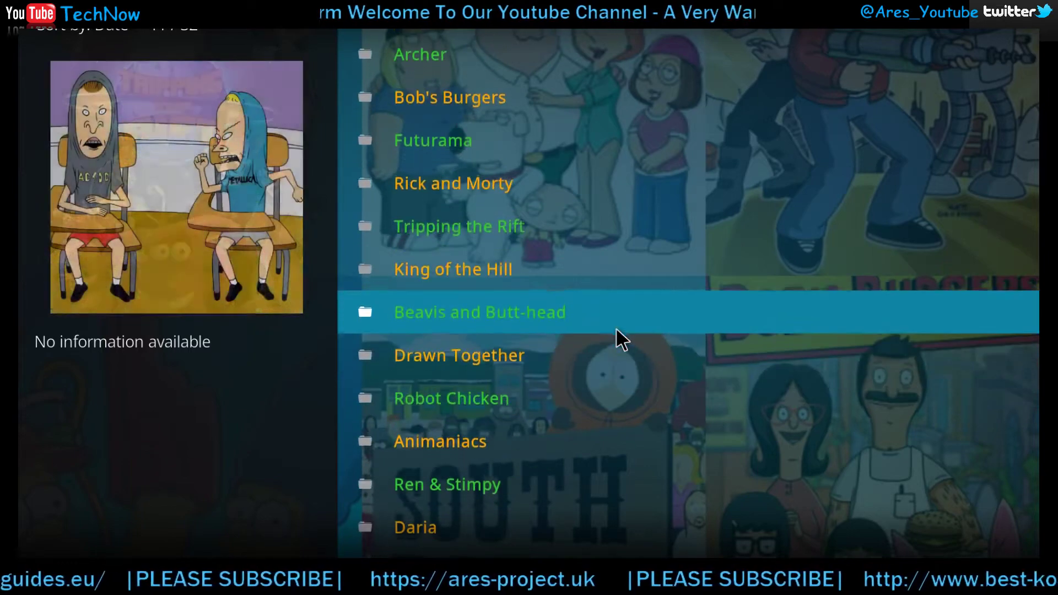
scroll(616, 328, "down", 8)
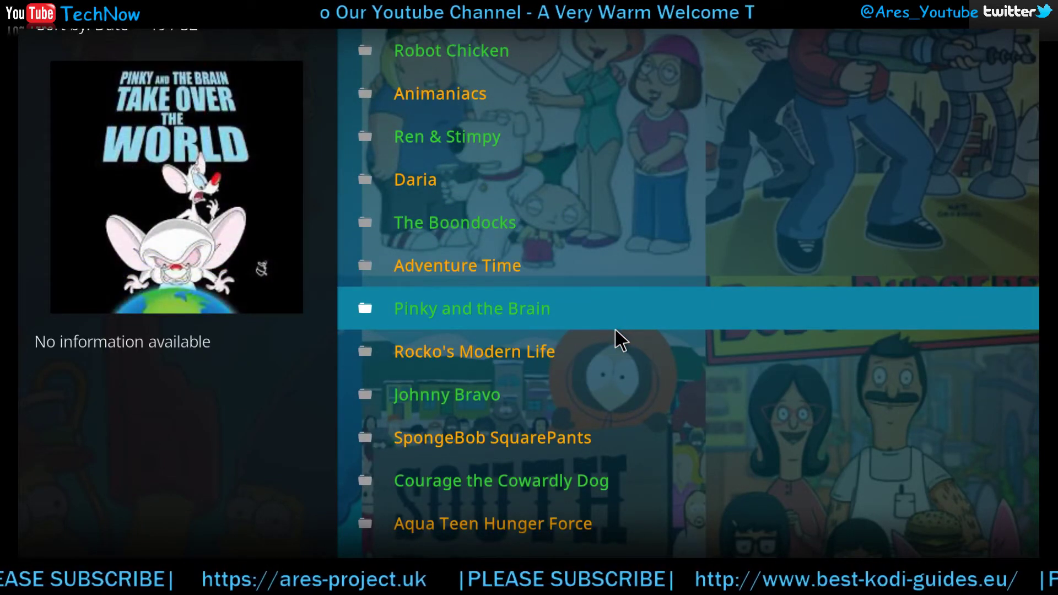
scroll(590, 401, "down", 2)
scroll(593, 375, "down", 2)
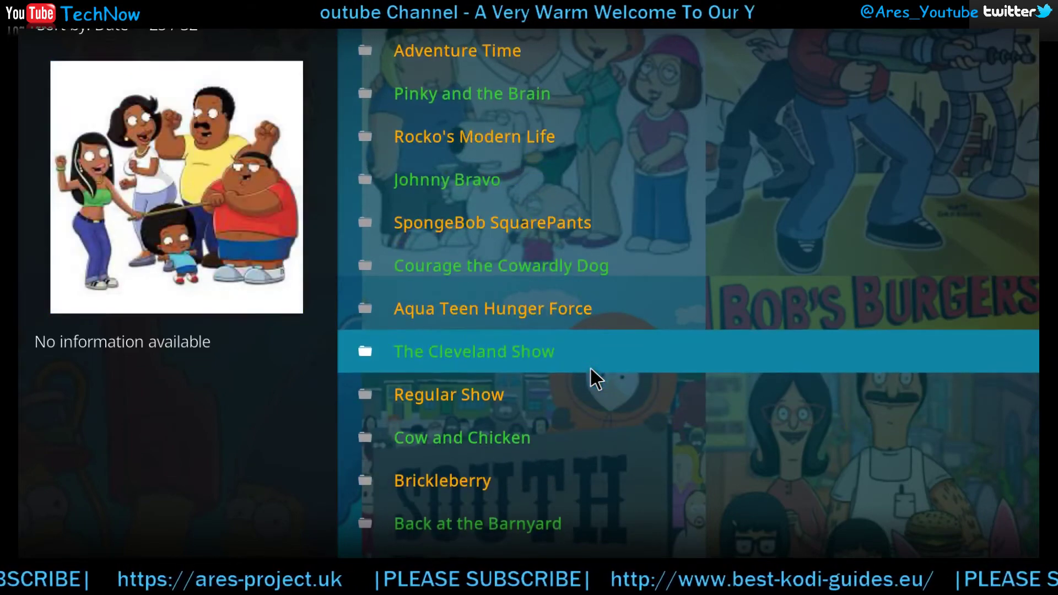
scroll(590, 367, "up", 1)
scroll(589, 366, "down", 3)
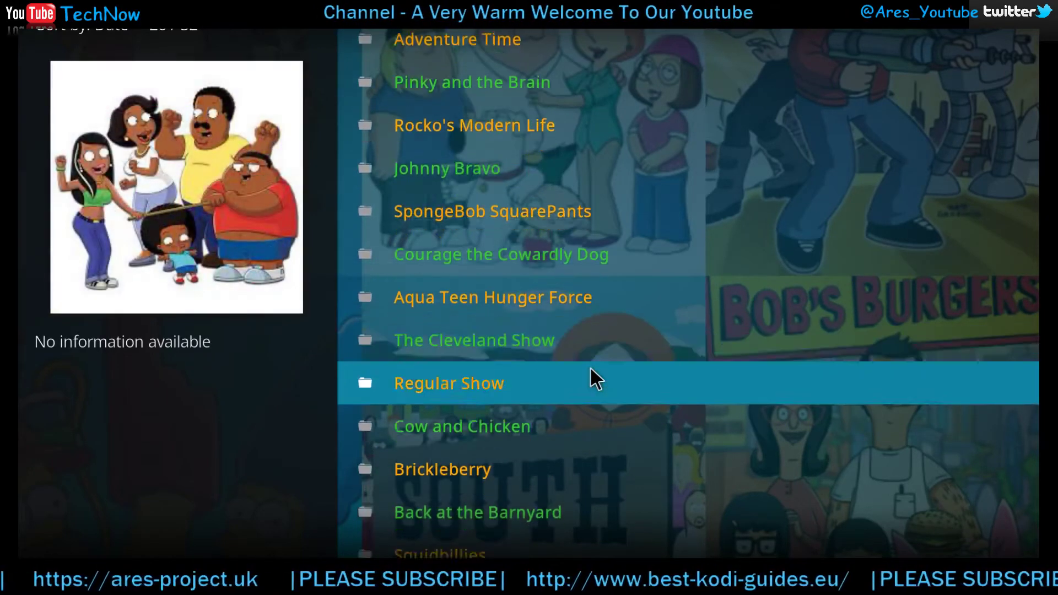
scroll(590, 367, "down", 5)
scroll(590, 366, "up", 13)
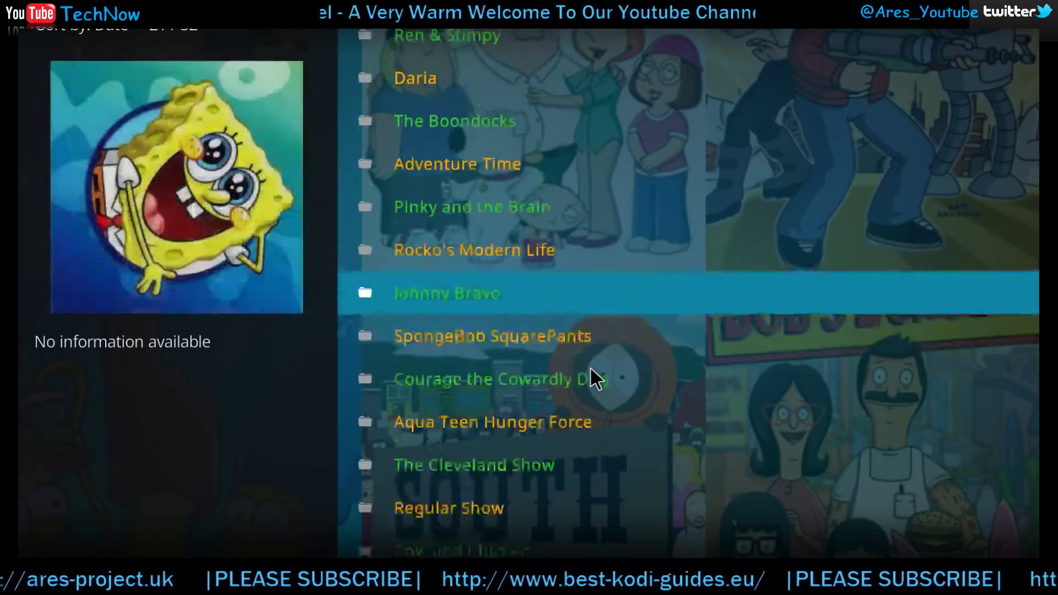
scroll(589, 367, "up", 7)
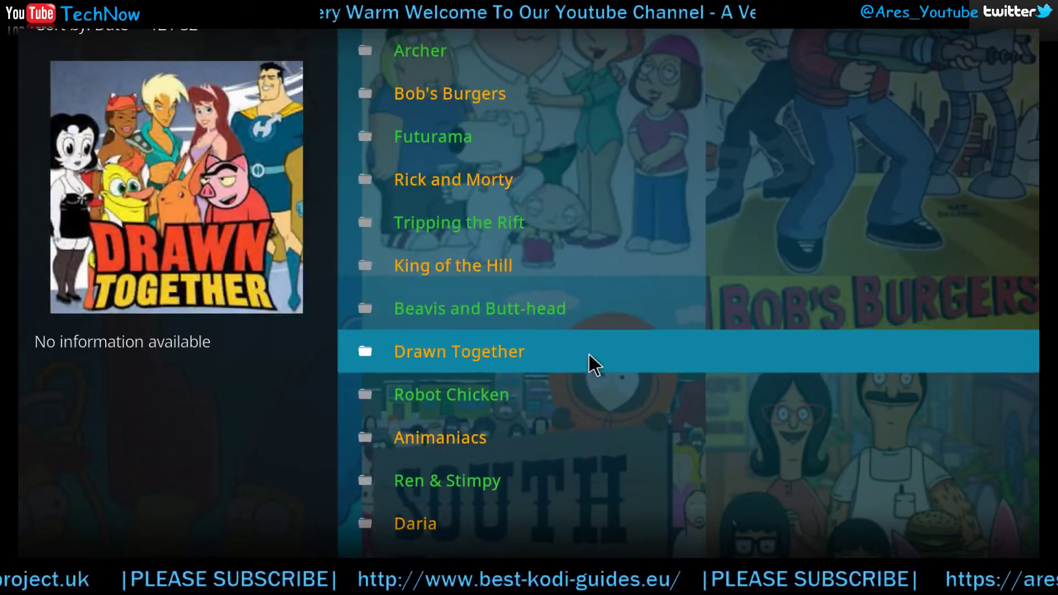
scroll(506, 264, "up", 10)
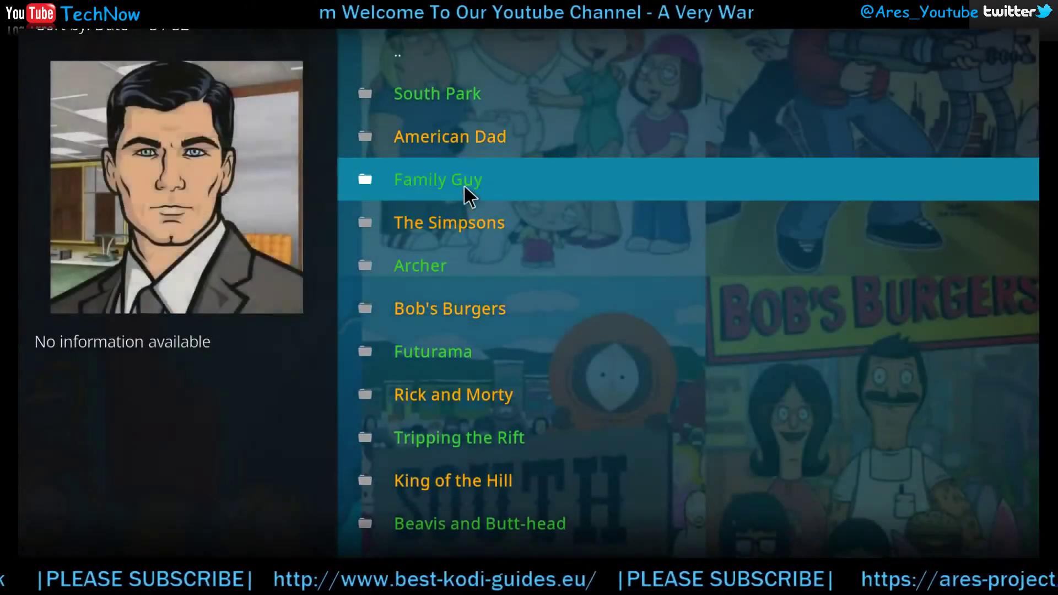
Open season 15 of American Dad! and play The Mural of the Story from the watchcartoons - Watchcartoon (SD) link.
left_click(475, 152)
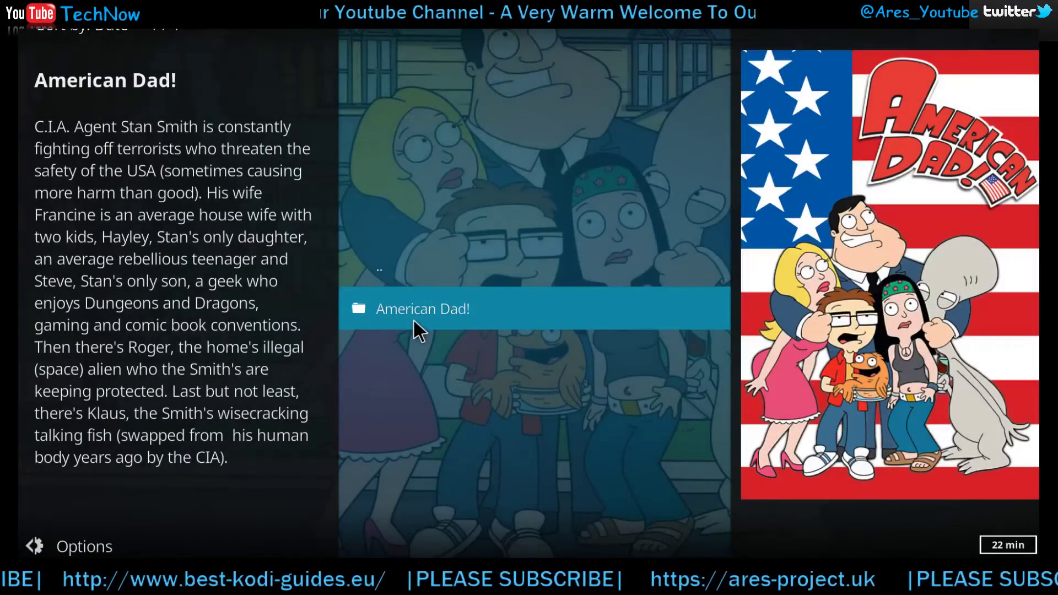
left_click(414, 318)
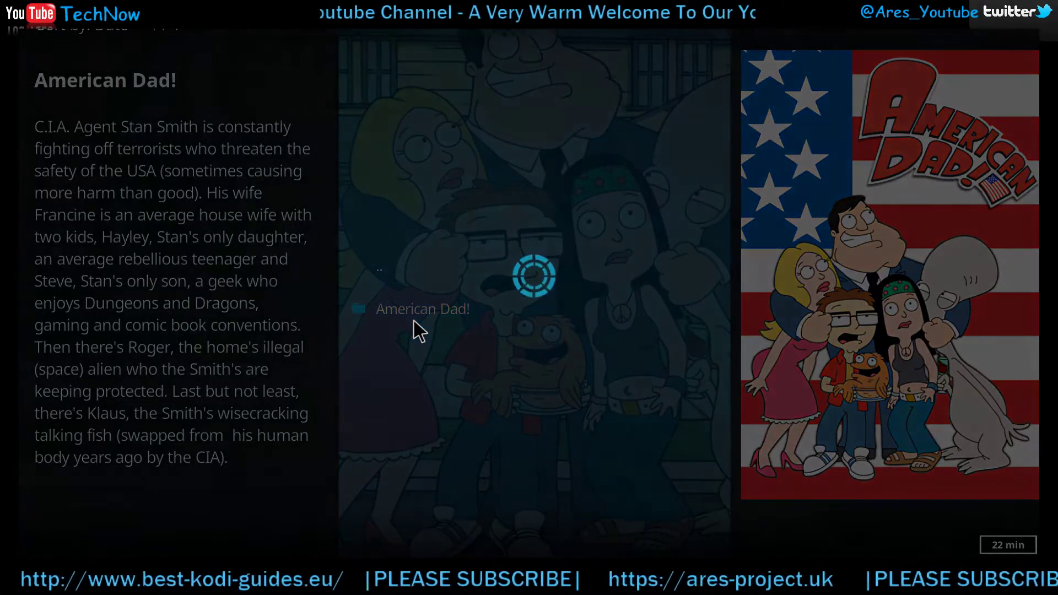
scroll(414, 321, "down", 15)
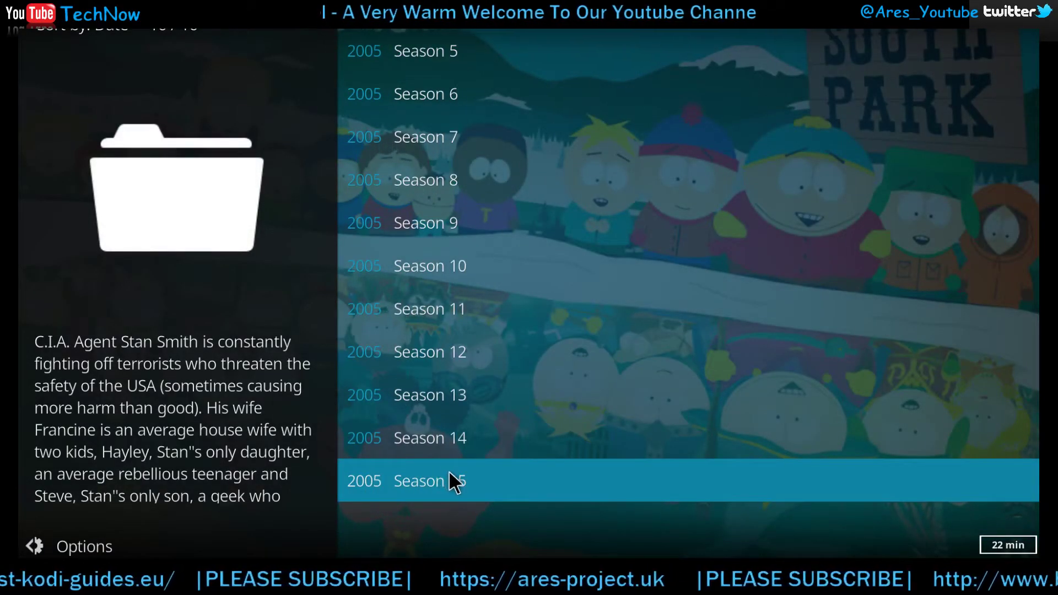
left_click(449, 472)
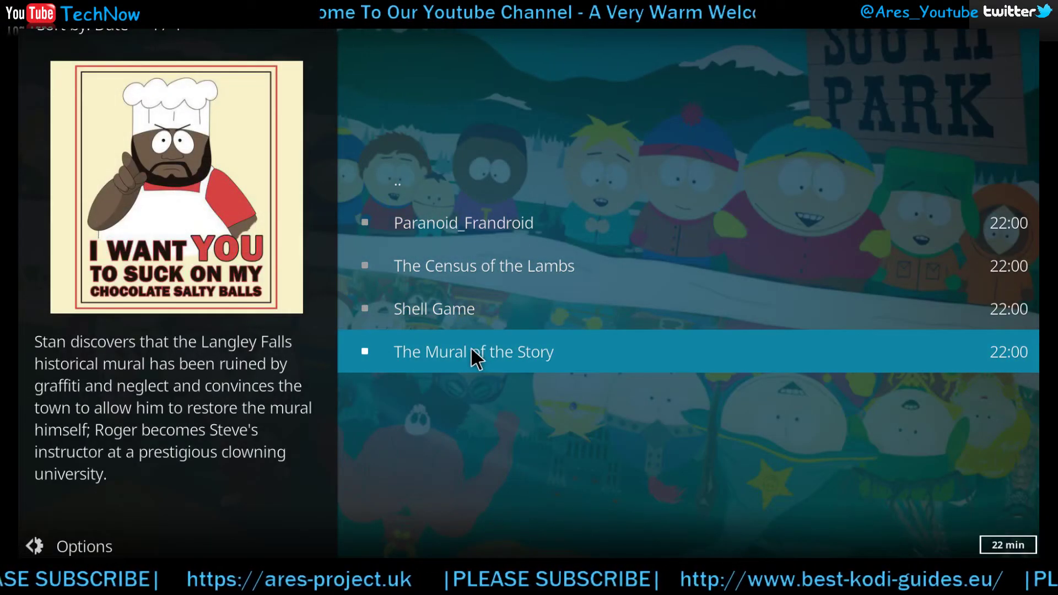
left_click(471, 351)
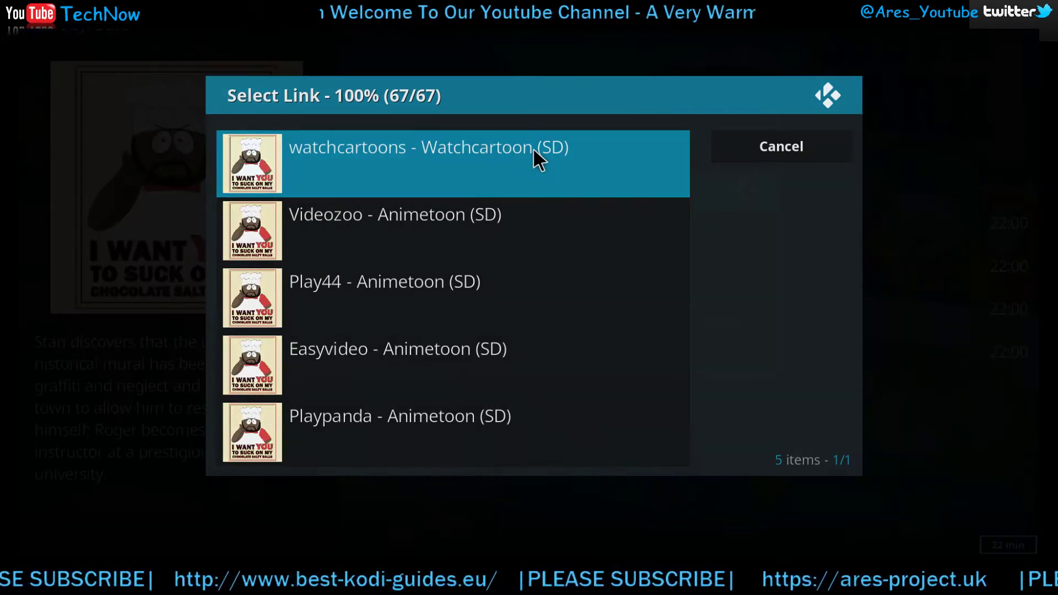
left_click(534, 149)
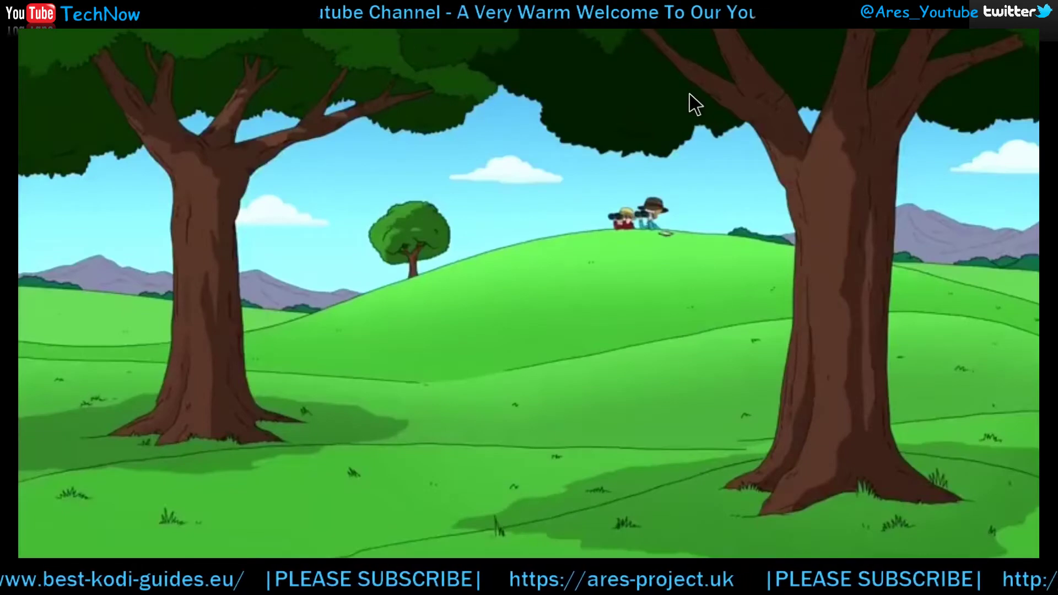
Adjust the playback volume and stop the American Dad! episode.
mouse_move(685, 104)
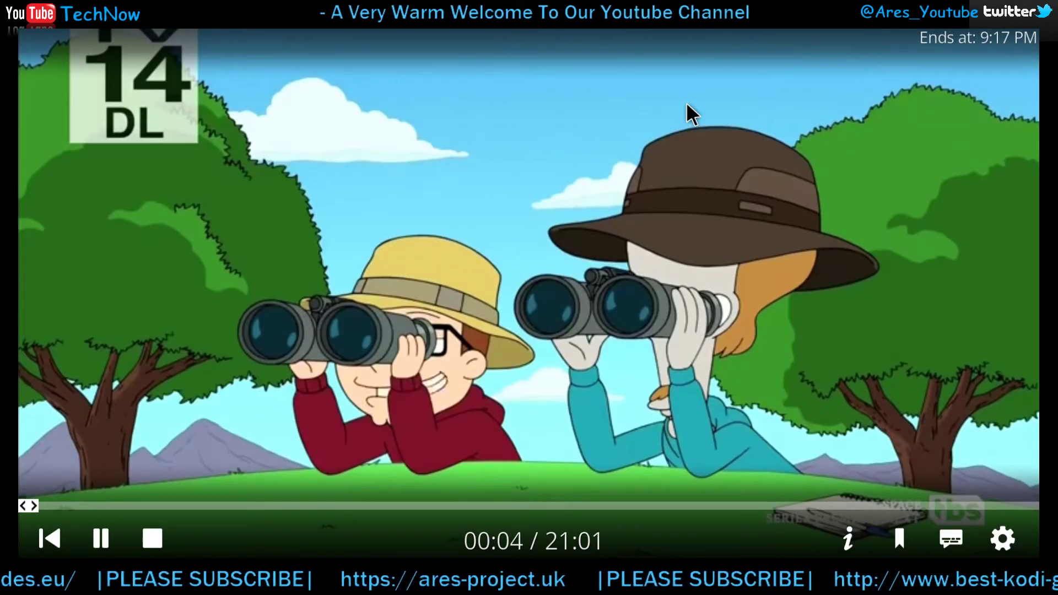
key("minus")
key("plus")
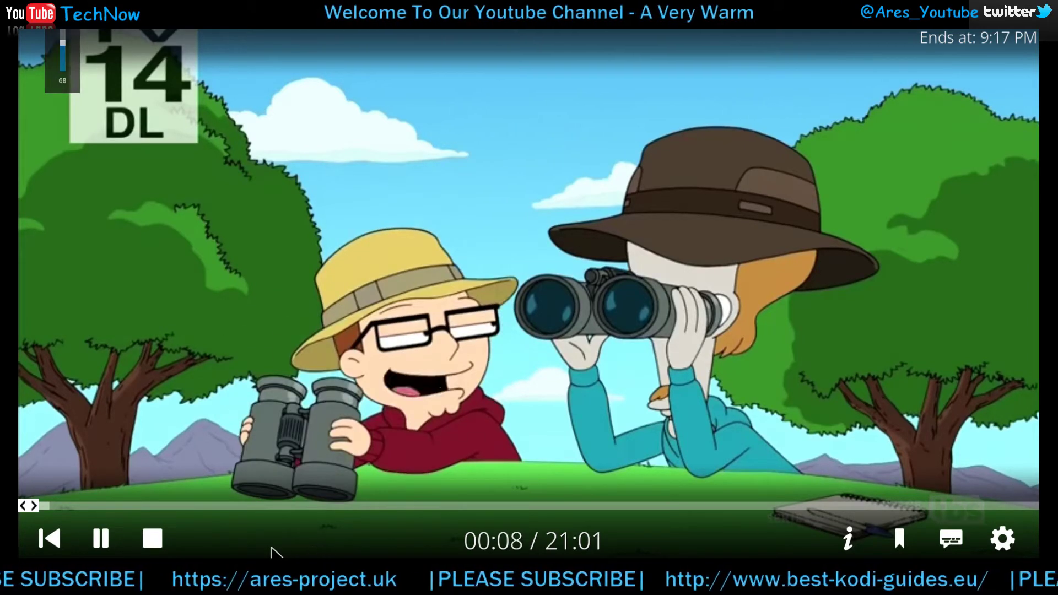
left_click(154, 534)
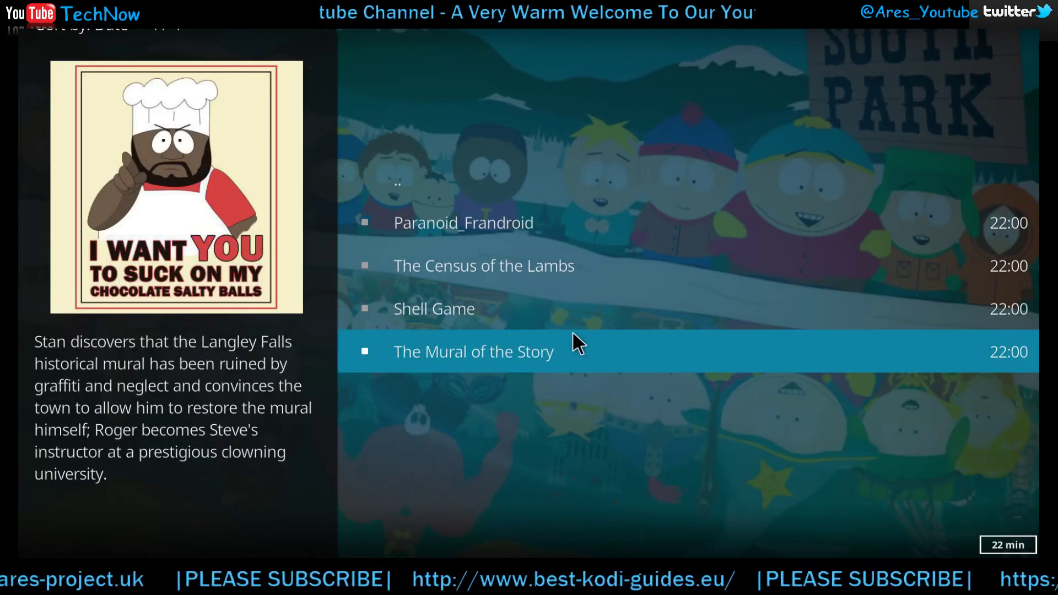
Return to the add-on's list of cartoon shows and search for thundercats.
key("BackSpace")
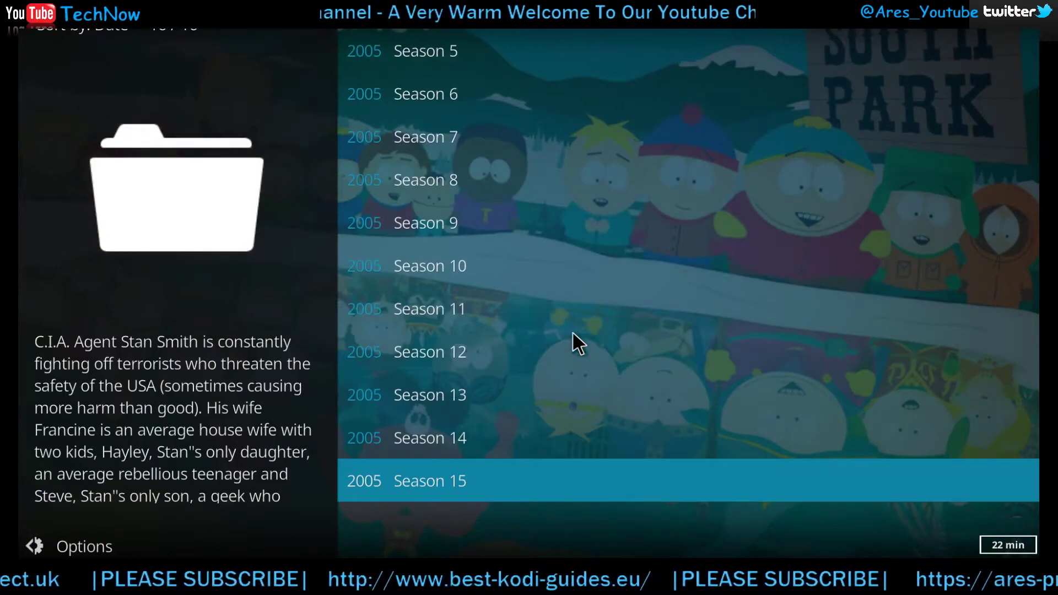
key("BackSpace")
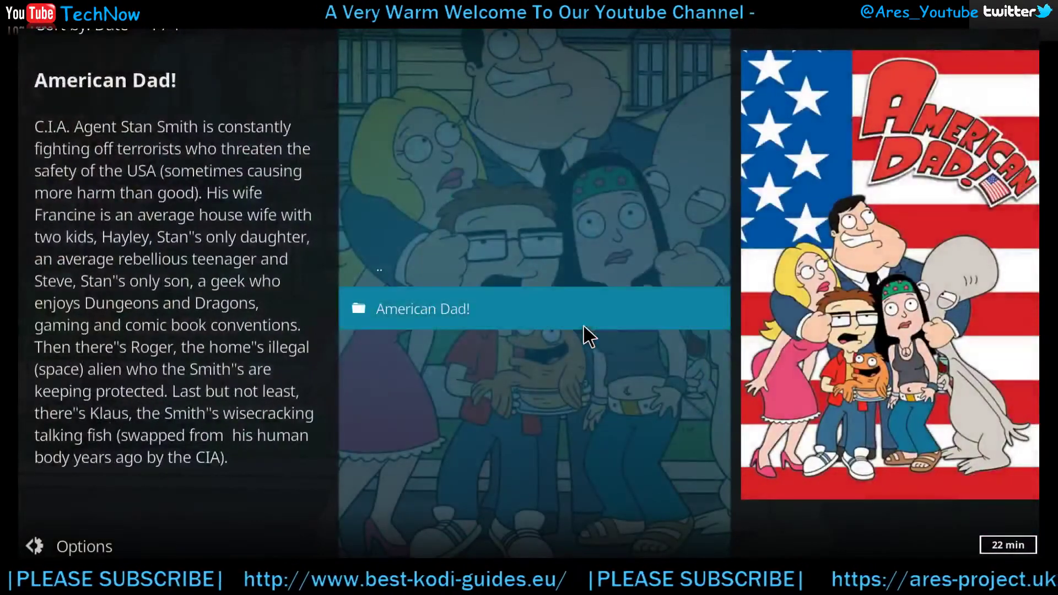
key("BackSpace")
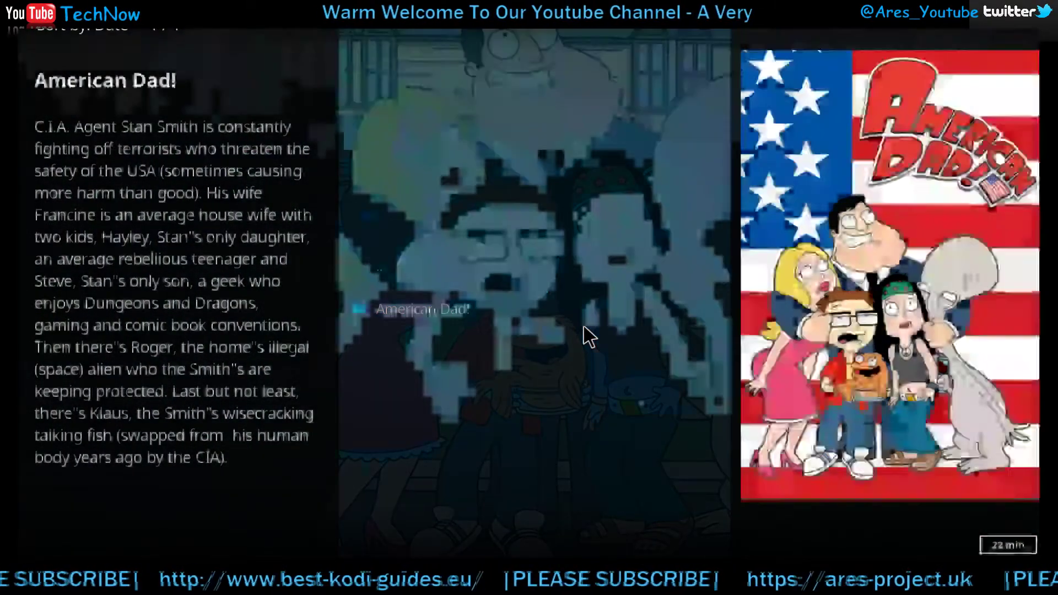
scroll(535, 344, "down", 20)
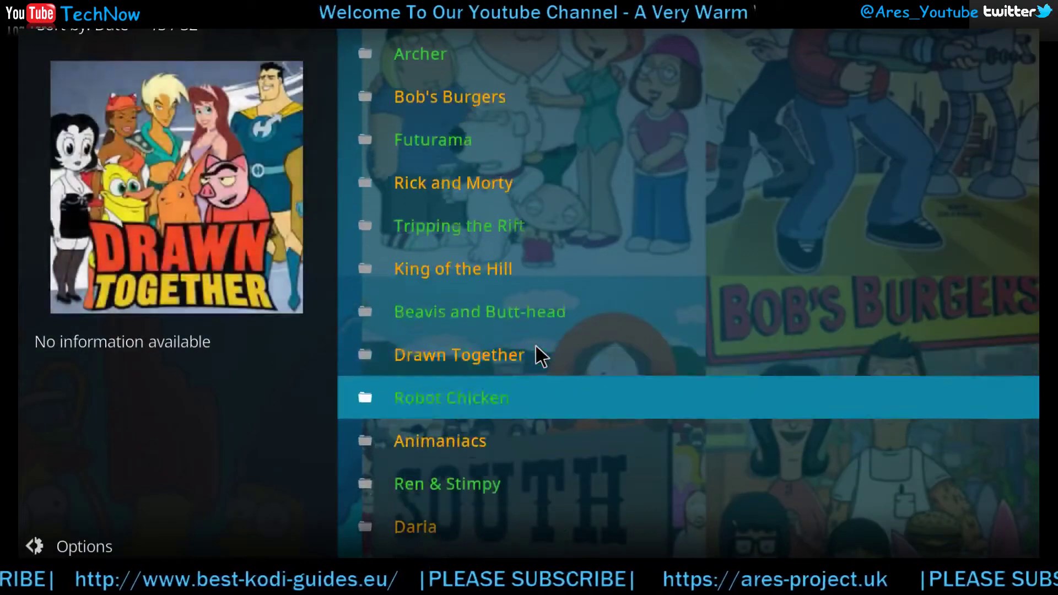
scroll(537, 347, "down", 2)
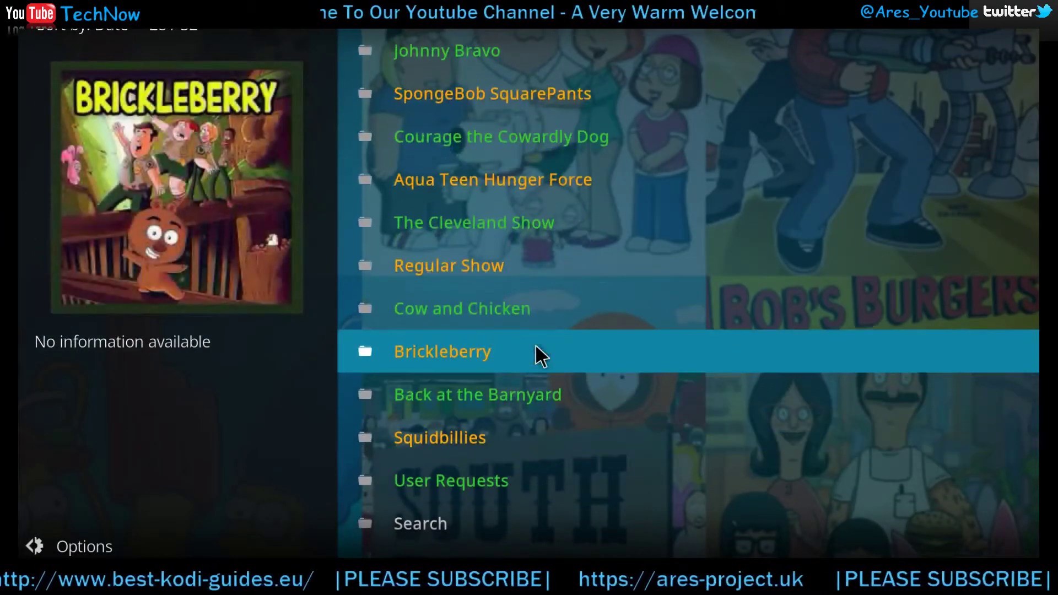
scroll(538, 354, "down", 4)
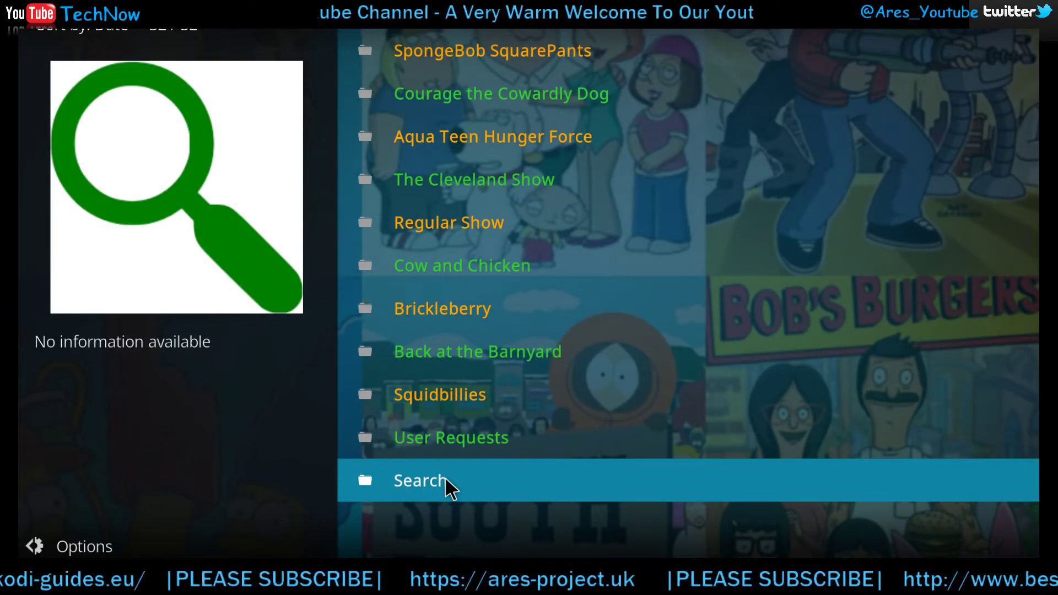
left_click(446, 480)
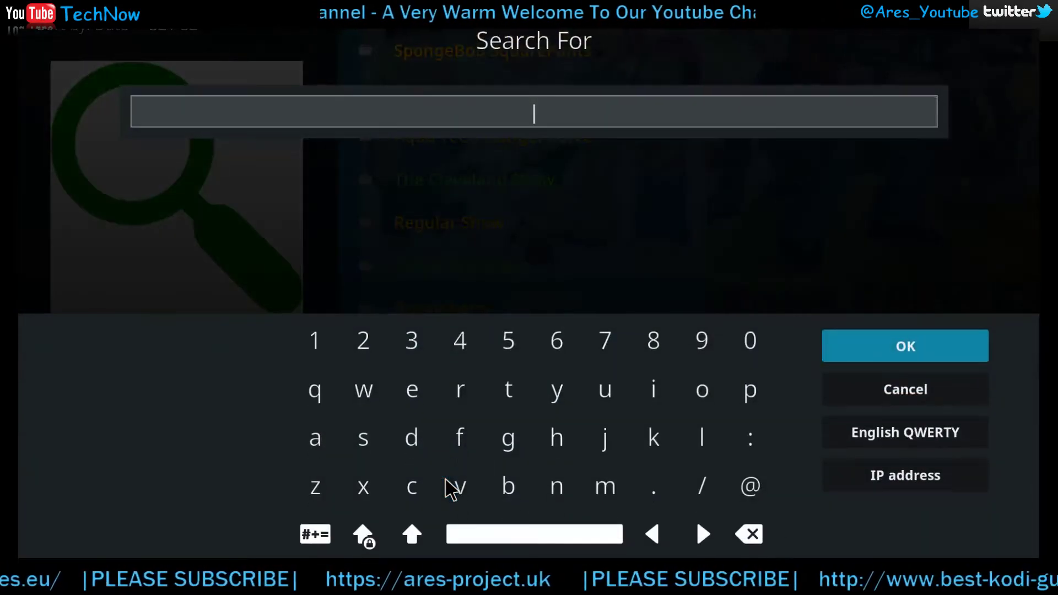
type("thun")
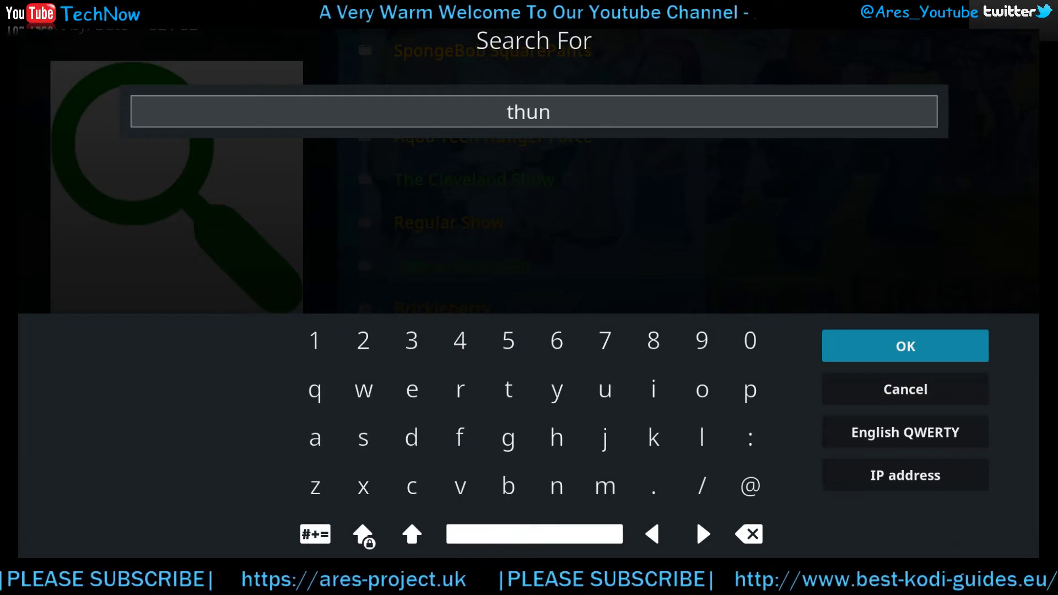
type("dercats")
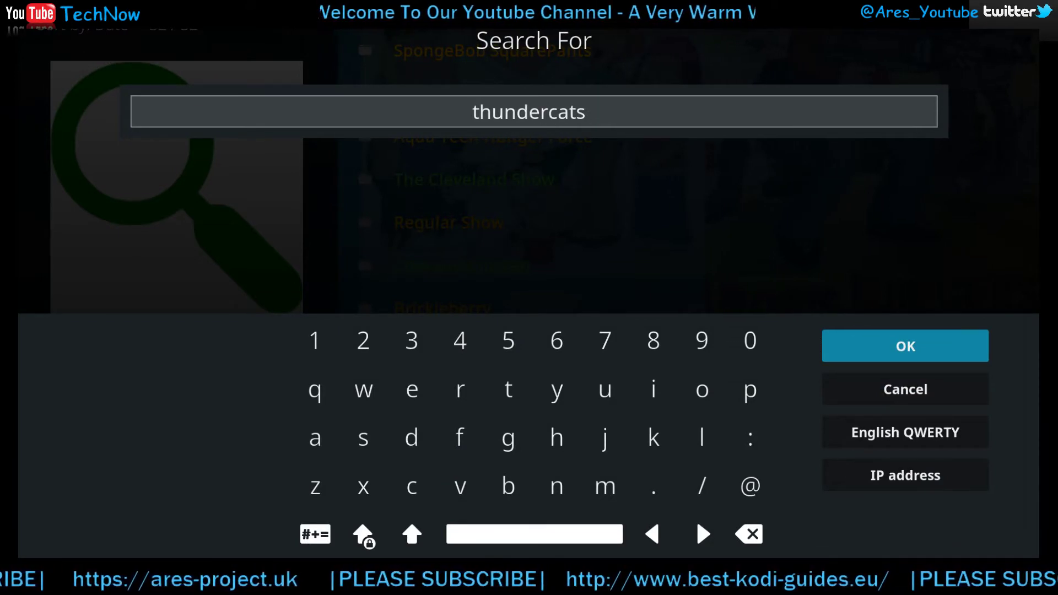
key("Return")
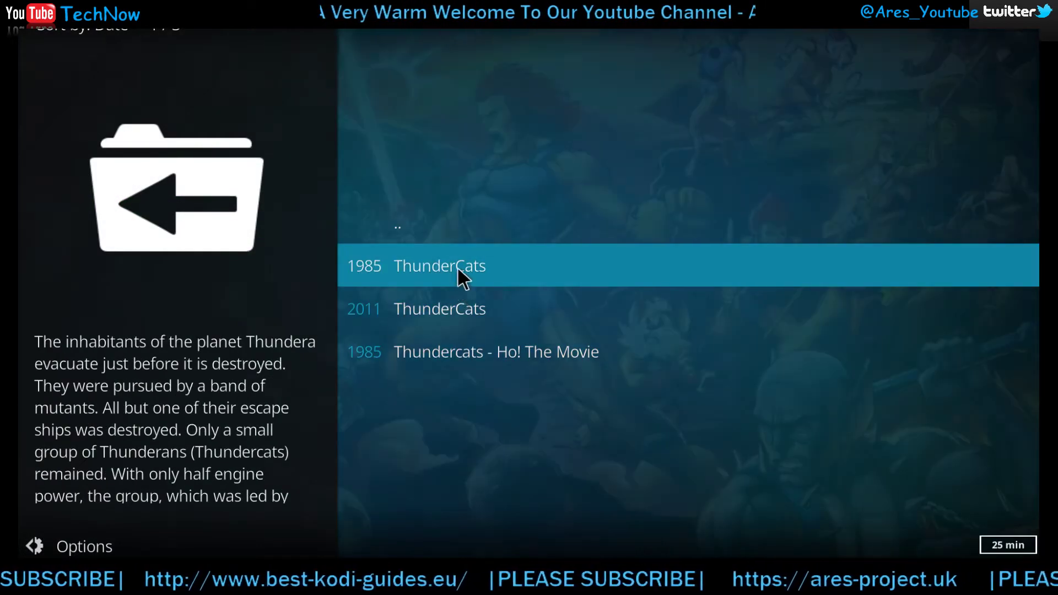
Open season 4 of the 1985 ThunderCats and start Return to Thundera (1) from the Cloudtime - Watchepisodes (DVD) link.
left_click(458, 266)
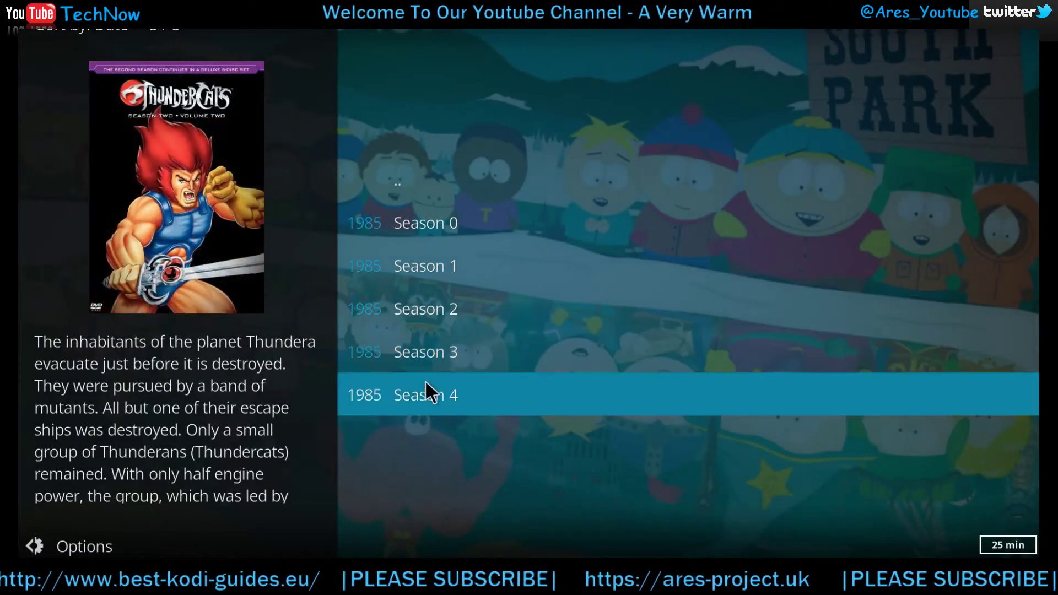
left_click(426, 382)
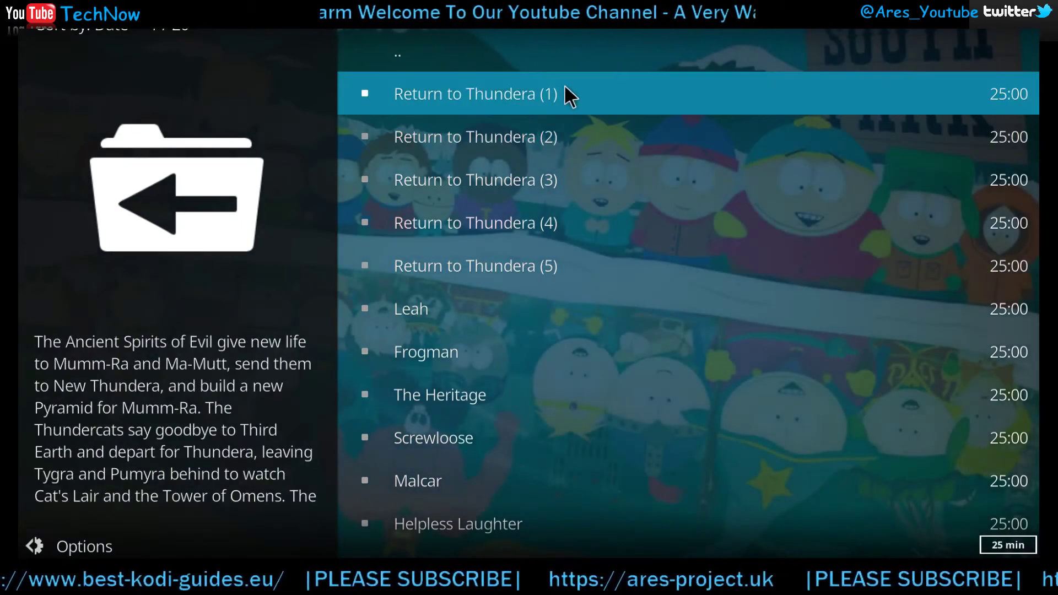
left_click(555, 88)
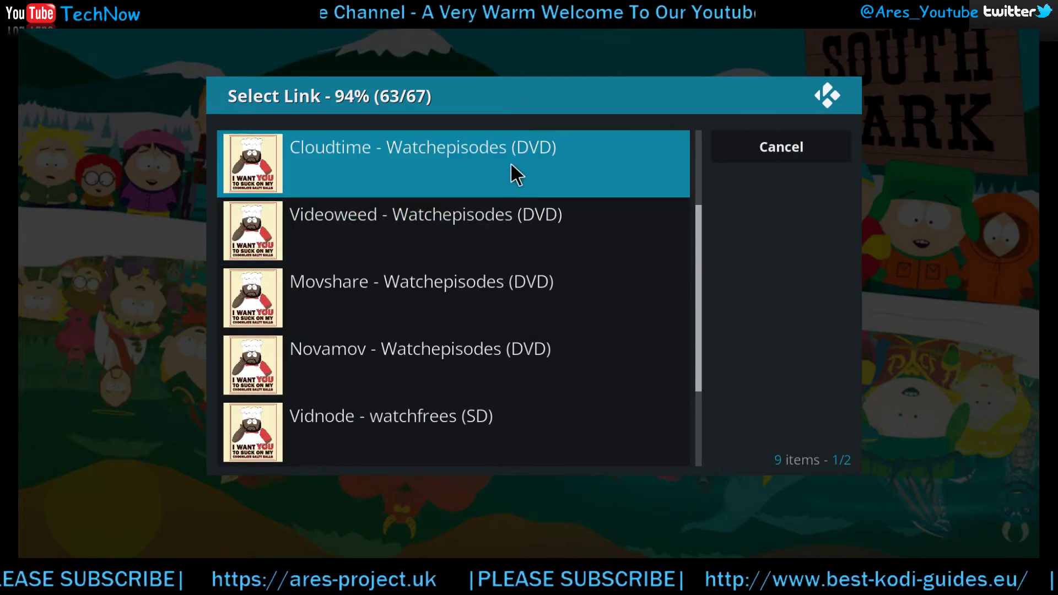
left_click(506, 149)
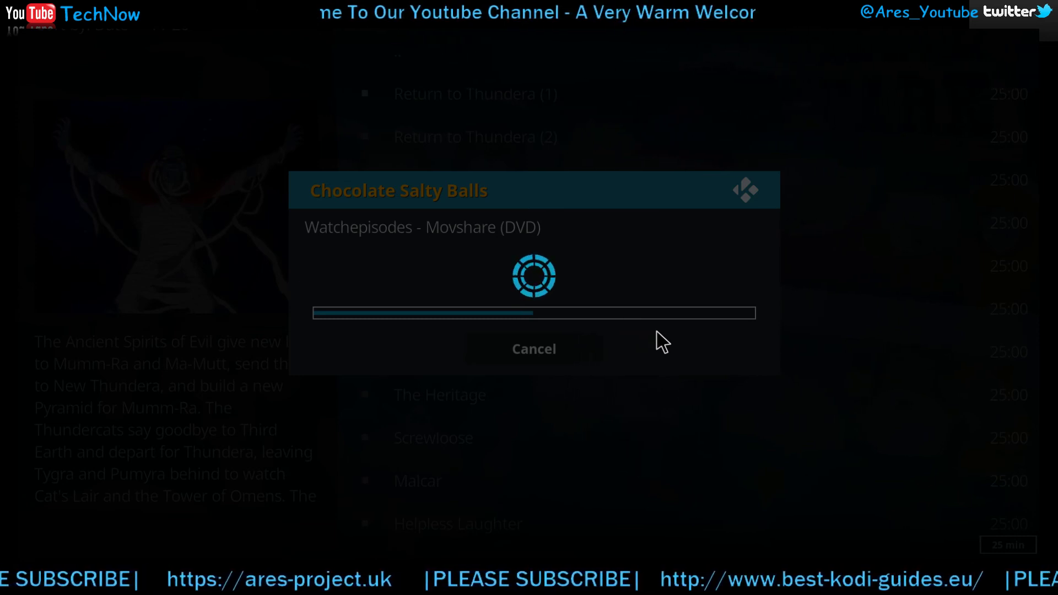
key("Down")
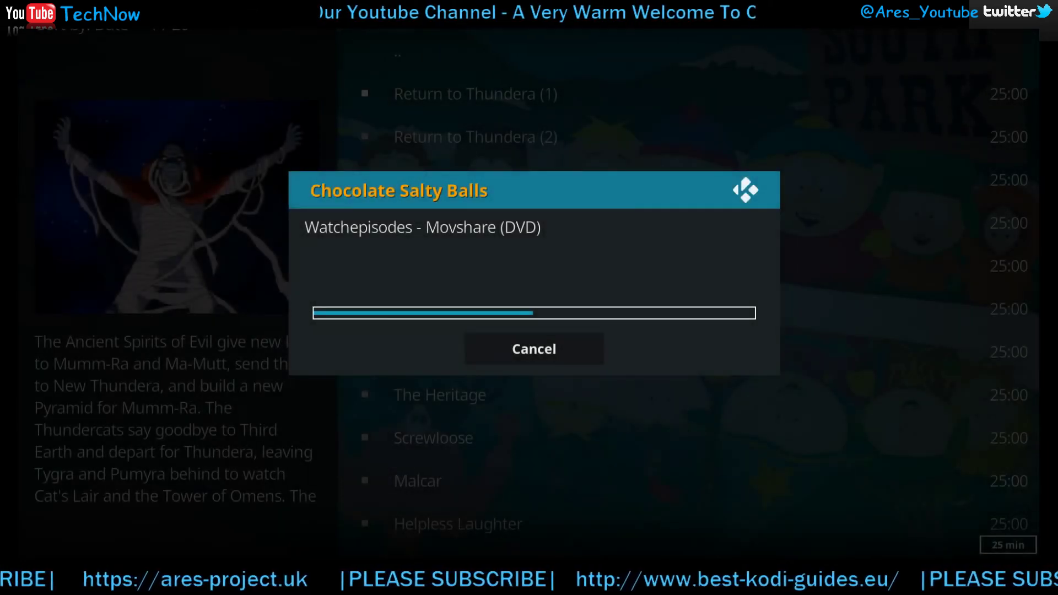